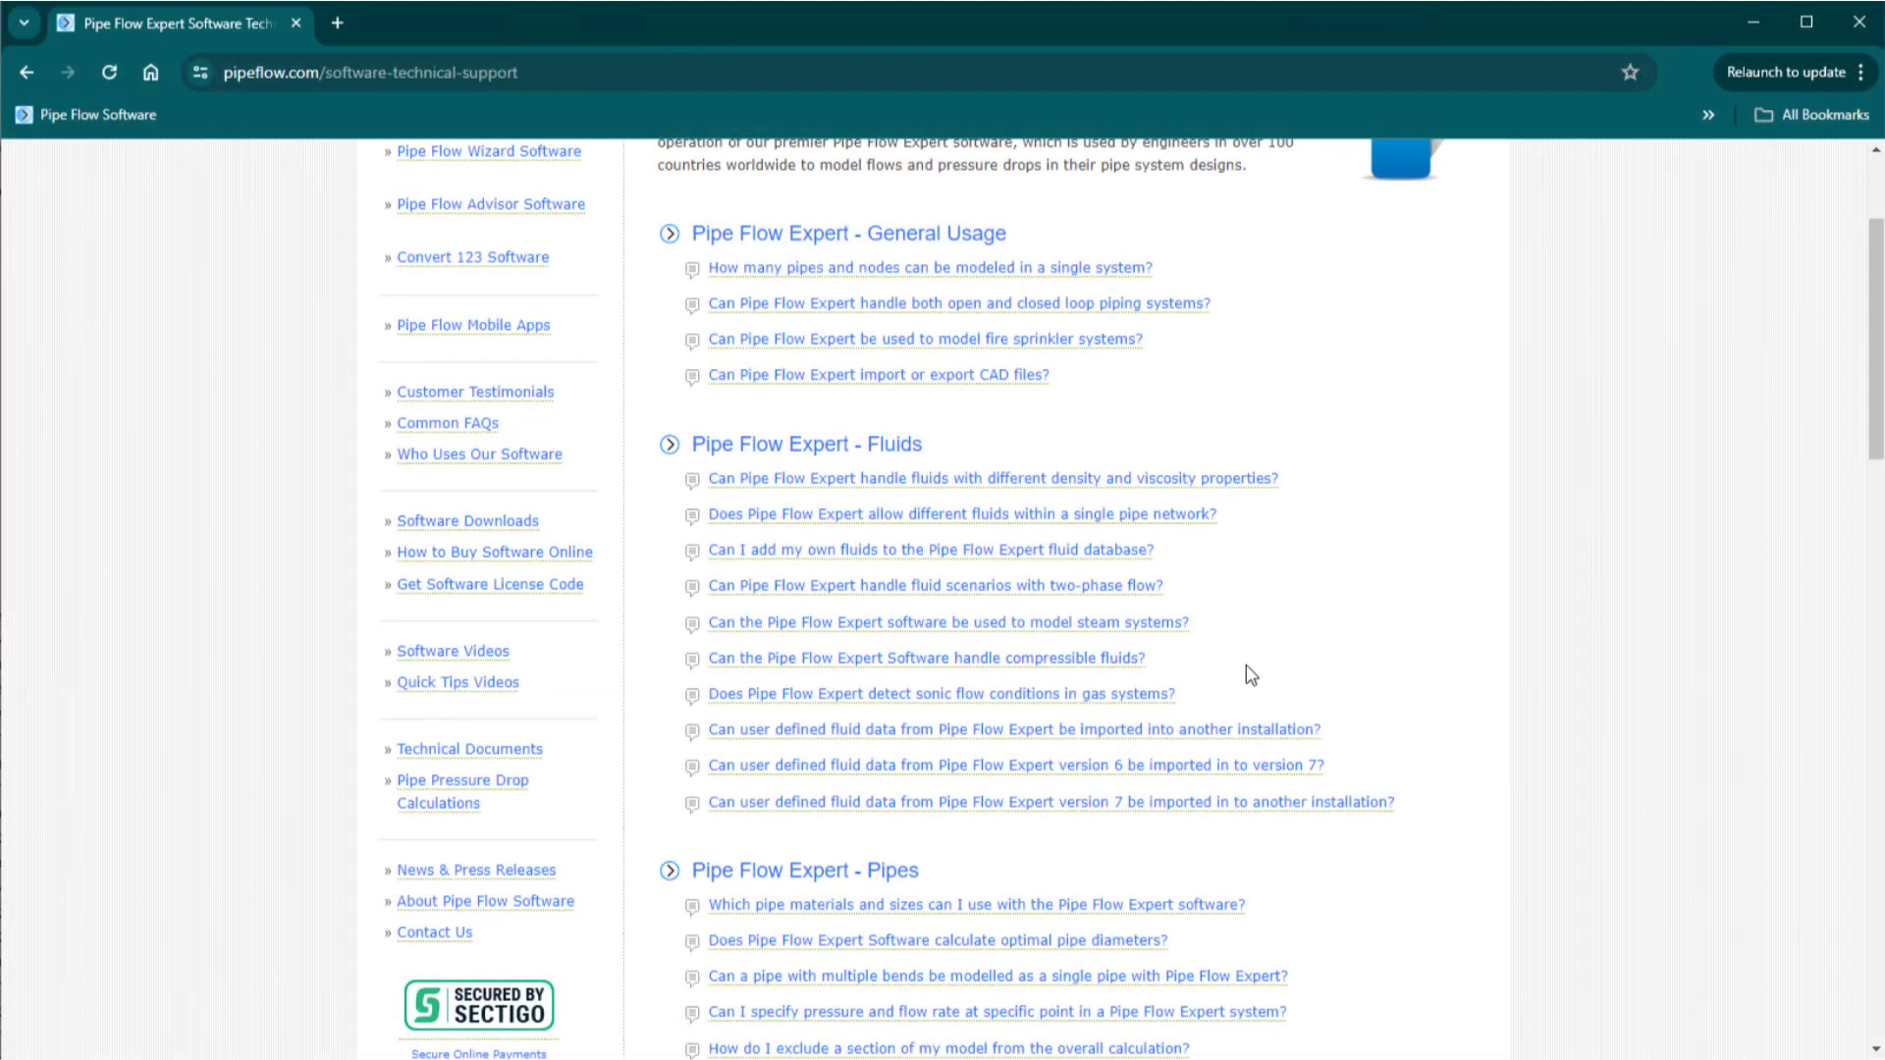
- Read the Pipe Flow FAQ answer on whether Pipe Flow Expert can handle compressible fluids
{"action": "left_click", "coordinate": [1106, 669]}
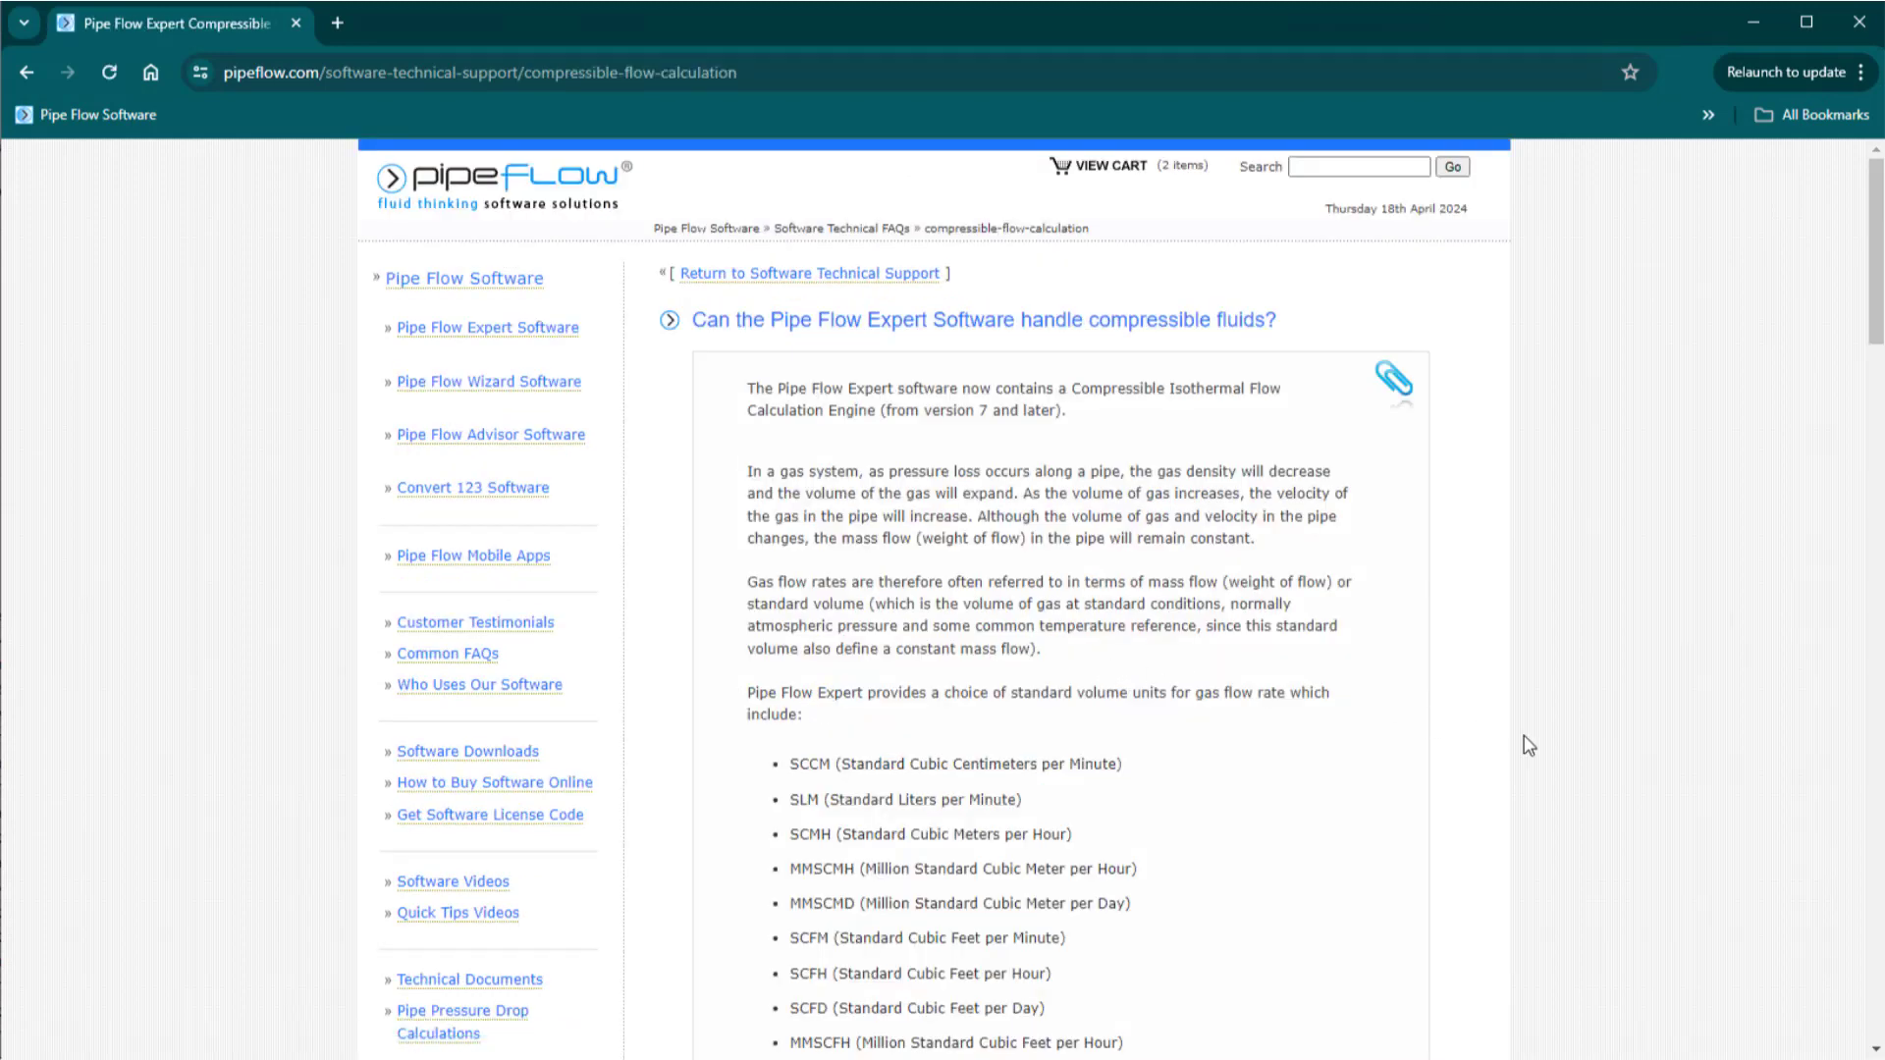
{"action": "scroll", "coordinate": [1536, 790], "scroll_direction": "down", "scroll_amount": 5}
{"action": "scroll", "coordinate": [1547, 802], "scroll_direction": "down", "scroll_amount": 10}
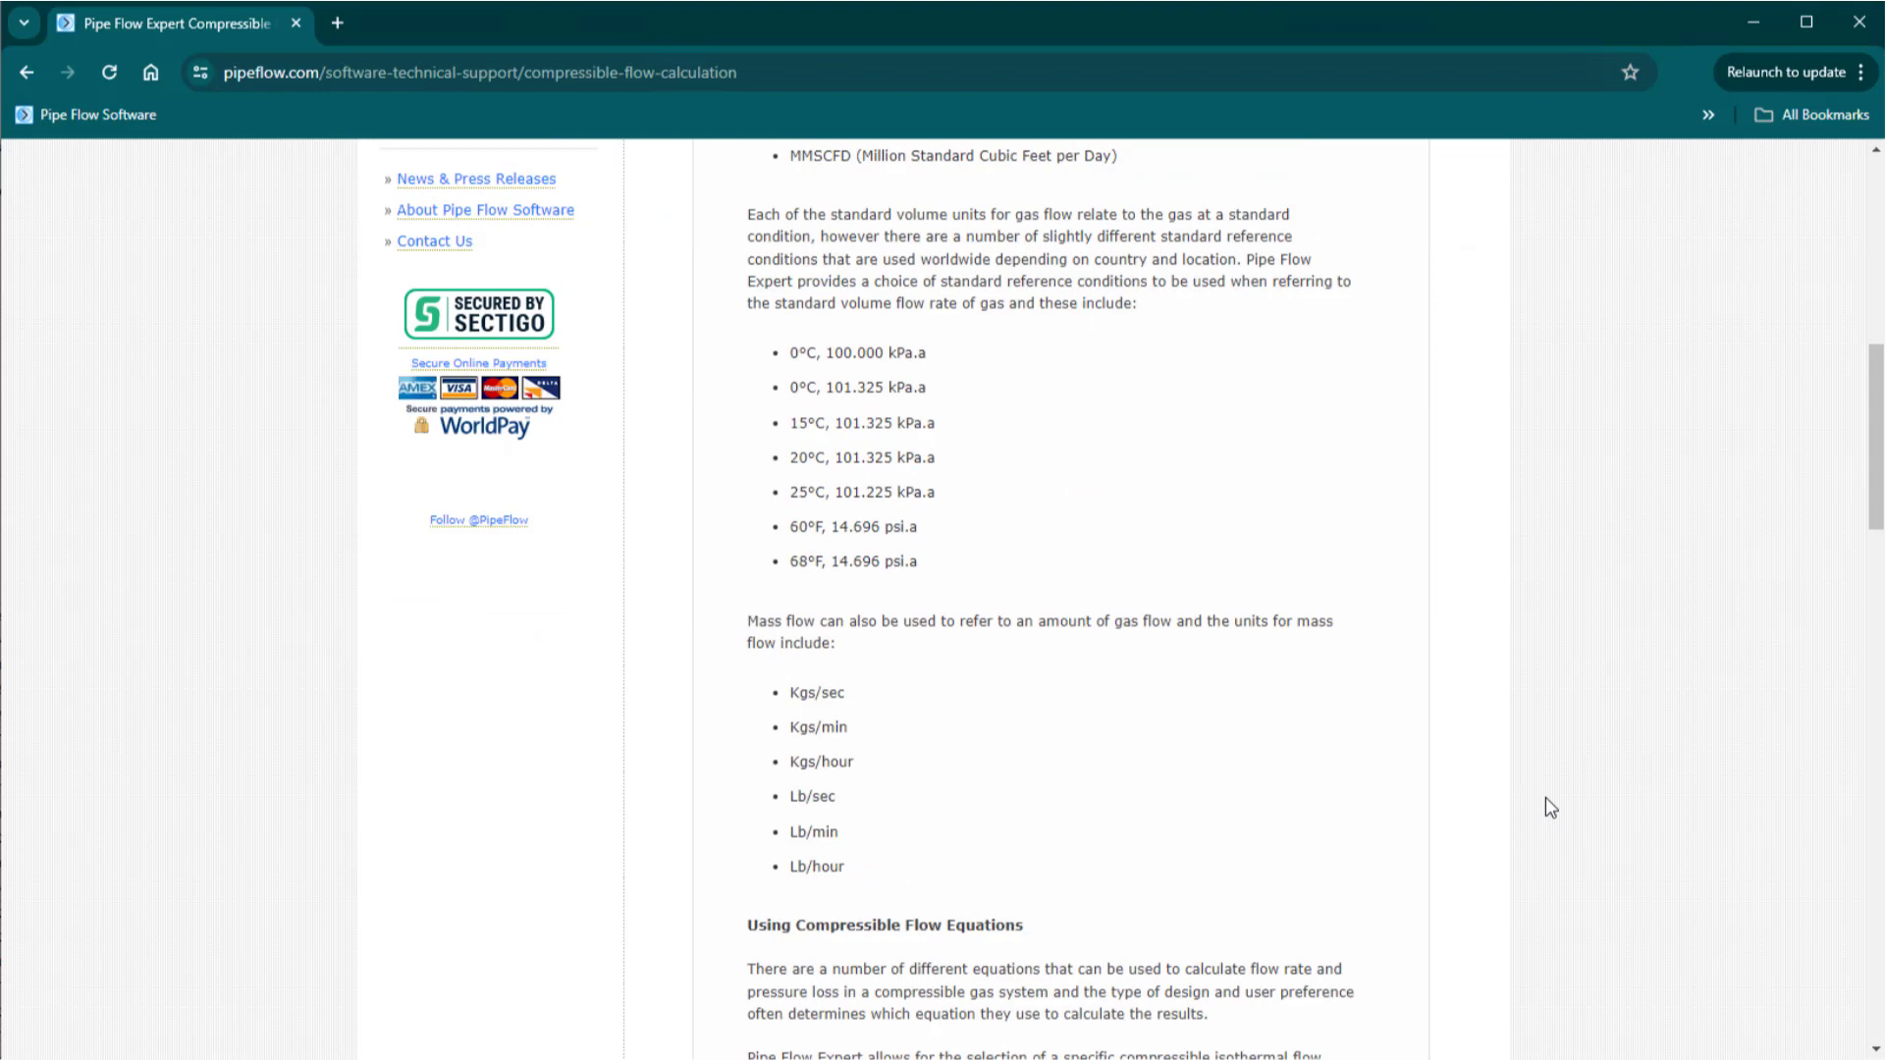
{"action": "scroll", "coordinate": [1553, 823], "scroll_direction": "down", "scroll_amount": 9}
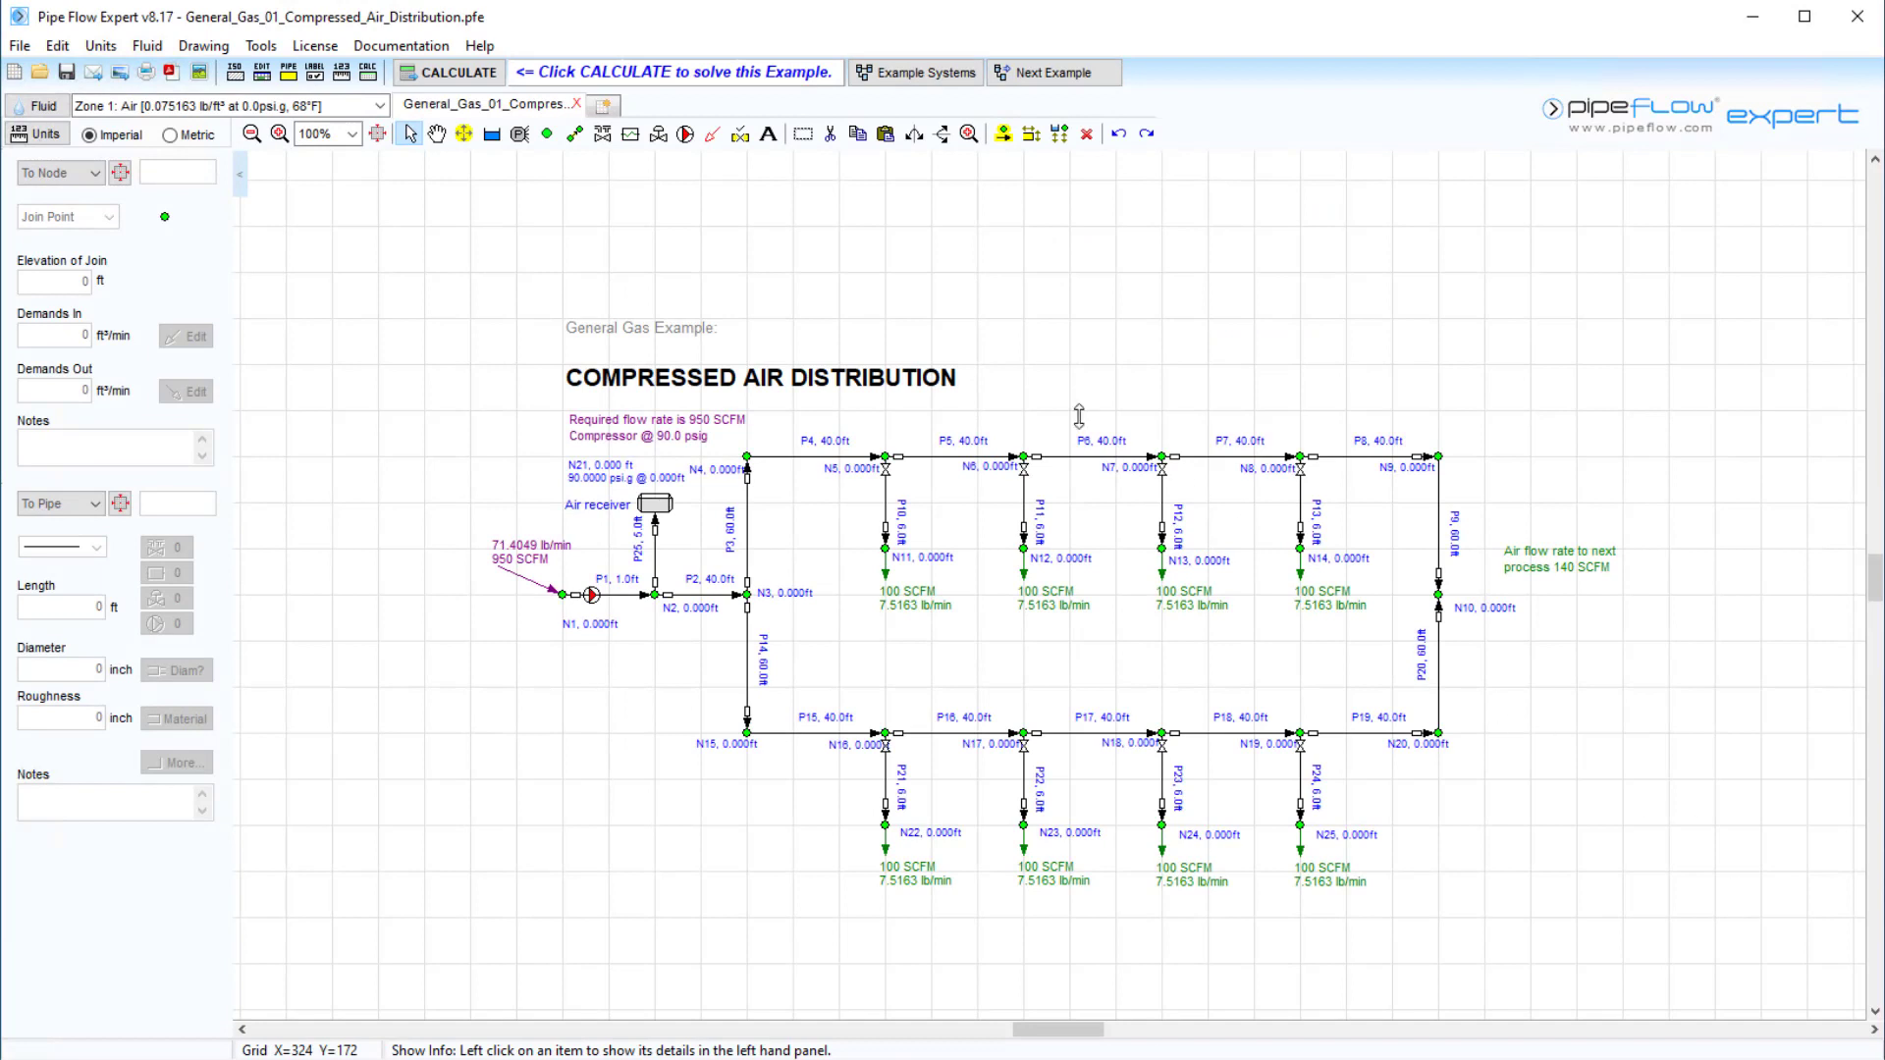
- Add a 140 SCFM out-flow demand at node N10, shown as 10.5228 lb/min
{"action": "left_click", "coordinate": [713, 134]}
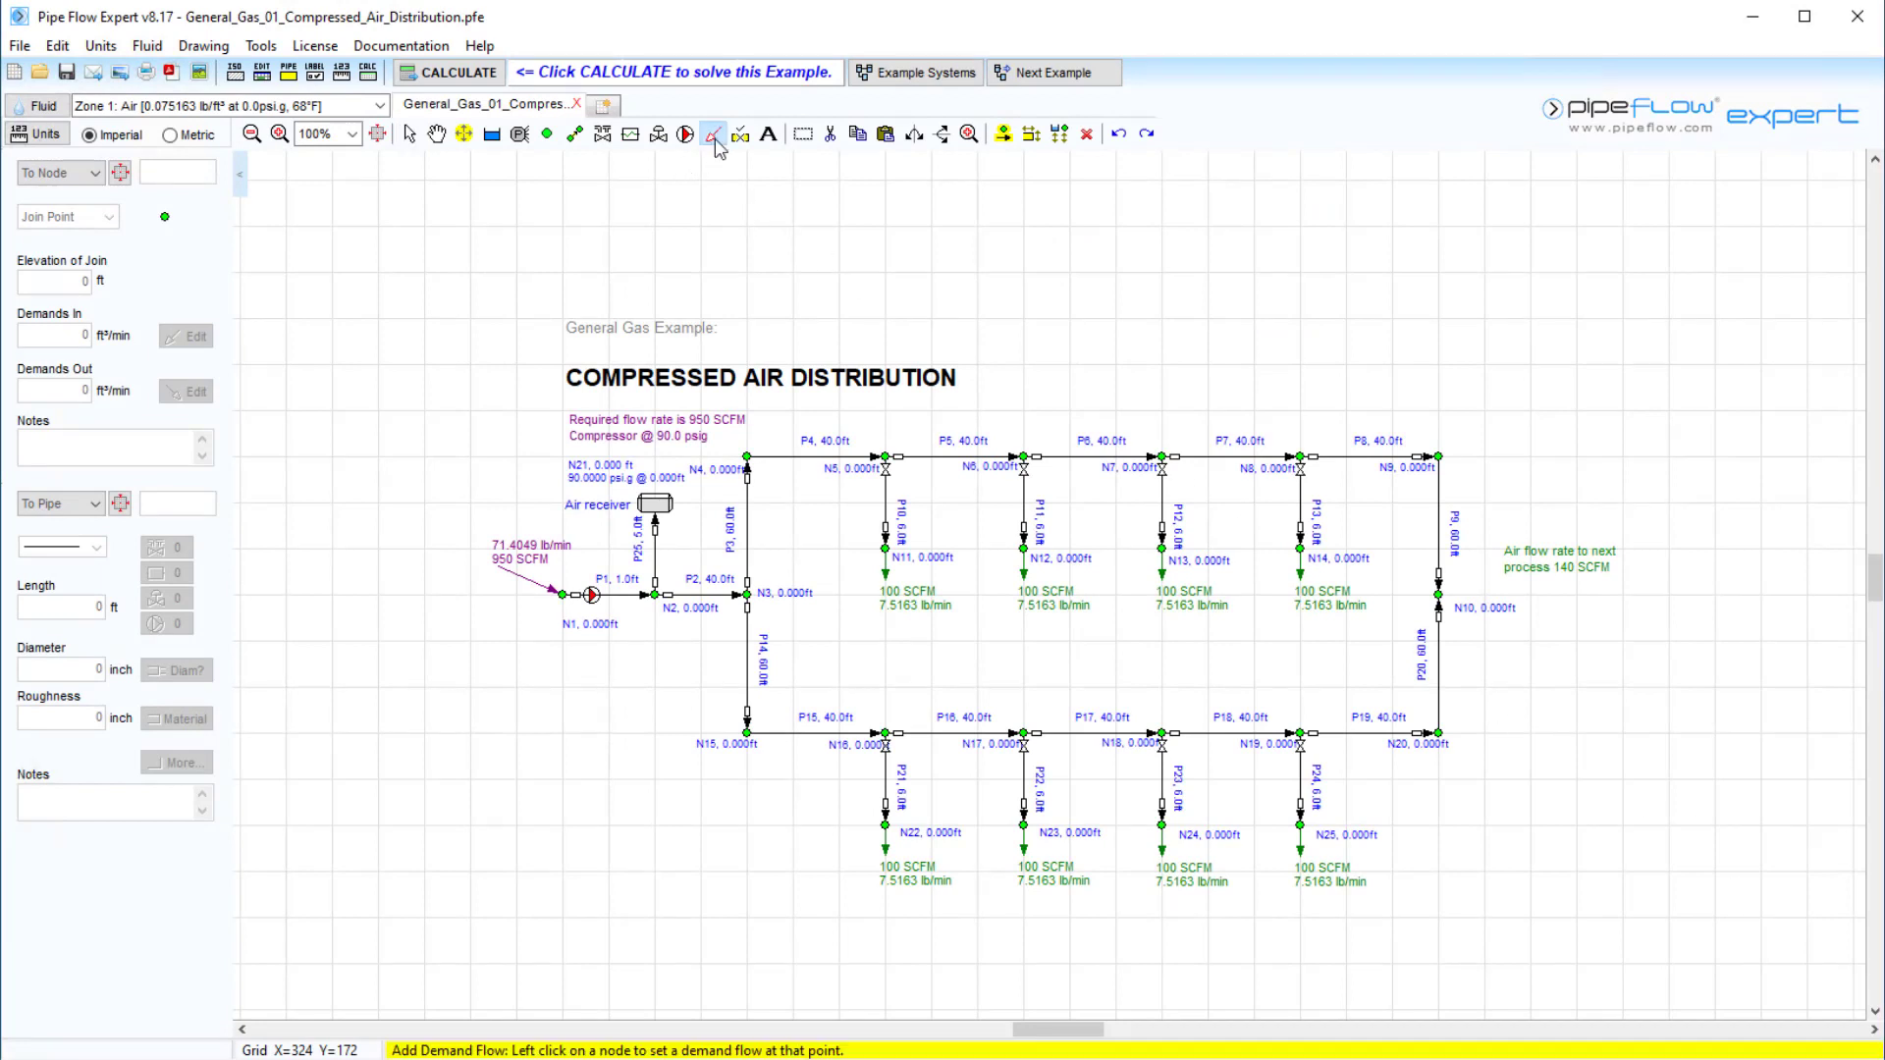
{"action": "left_click", "coordinate": [1438, 594]}
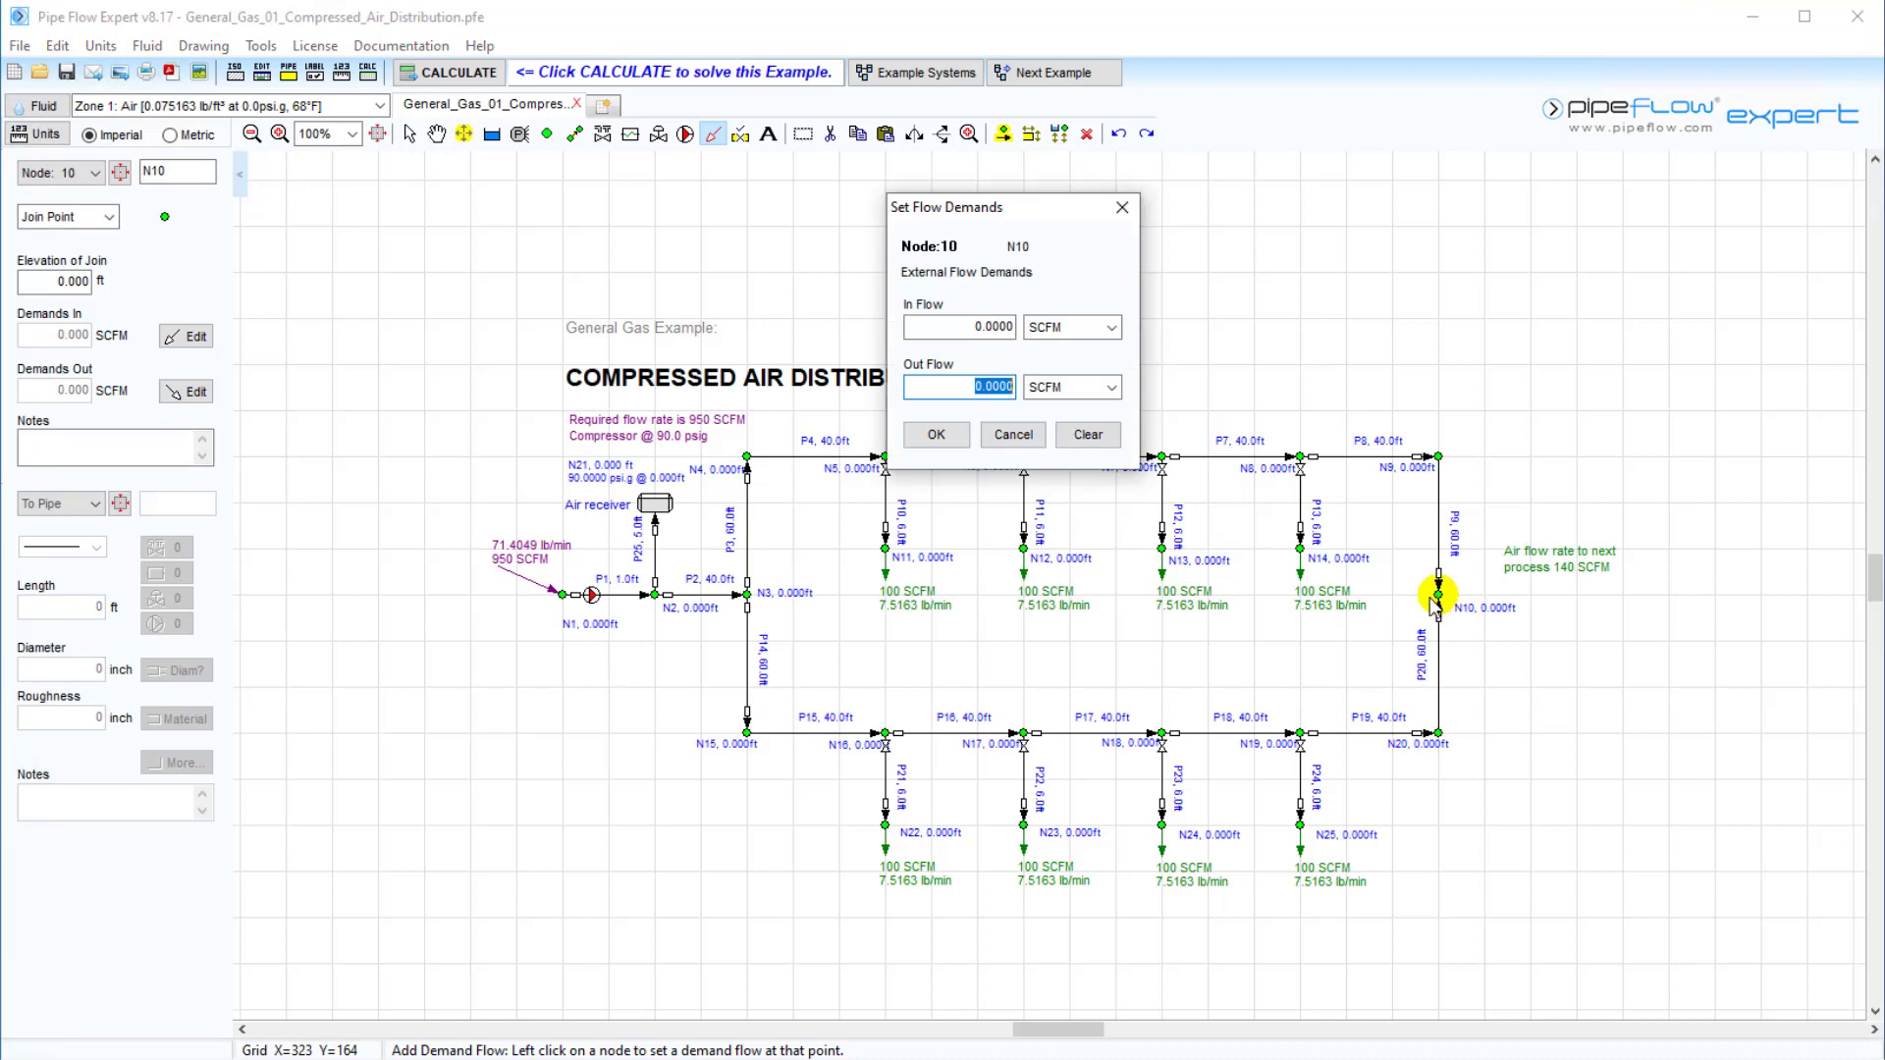
{"action": "left_click", "coordinate": [1113, 389]}
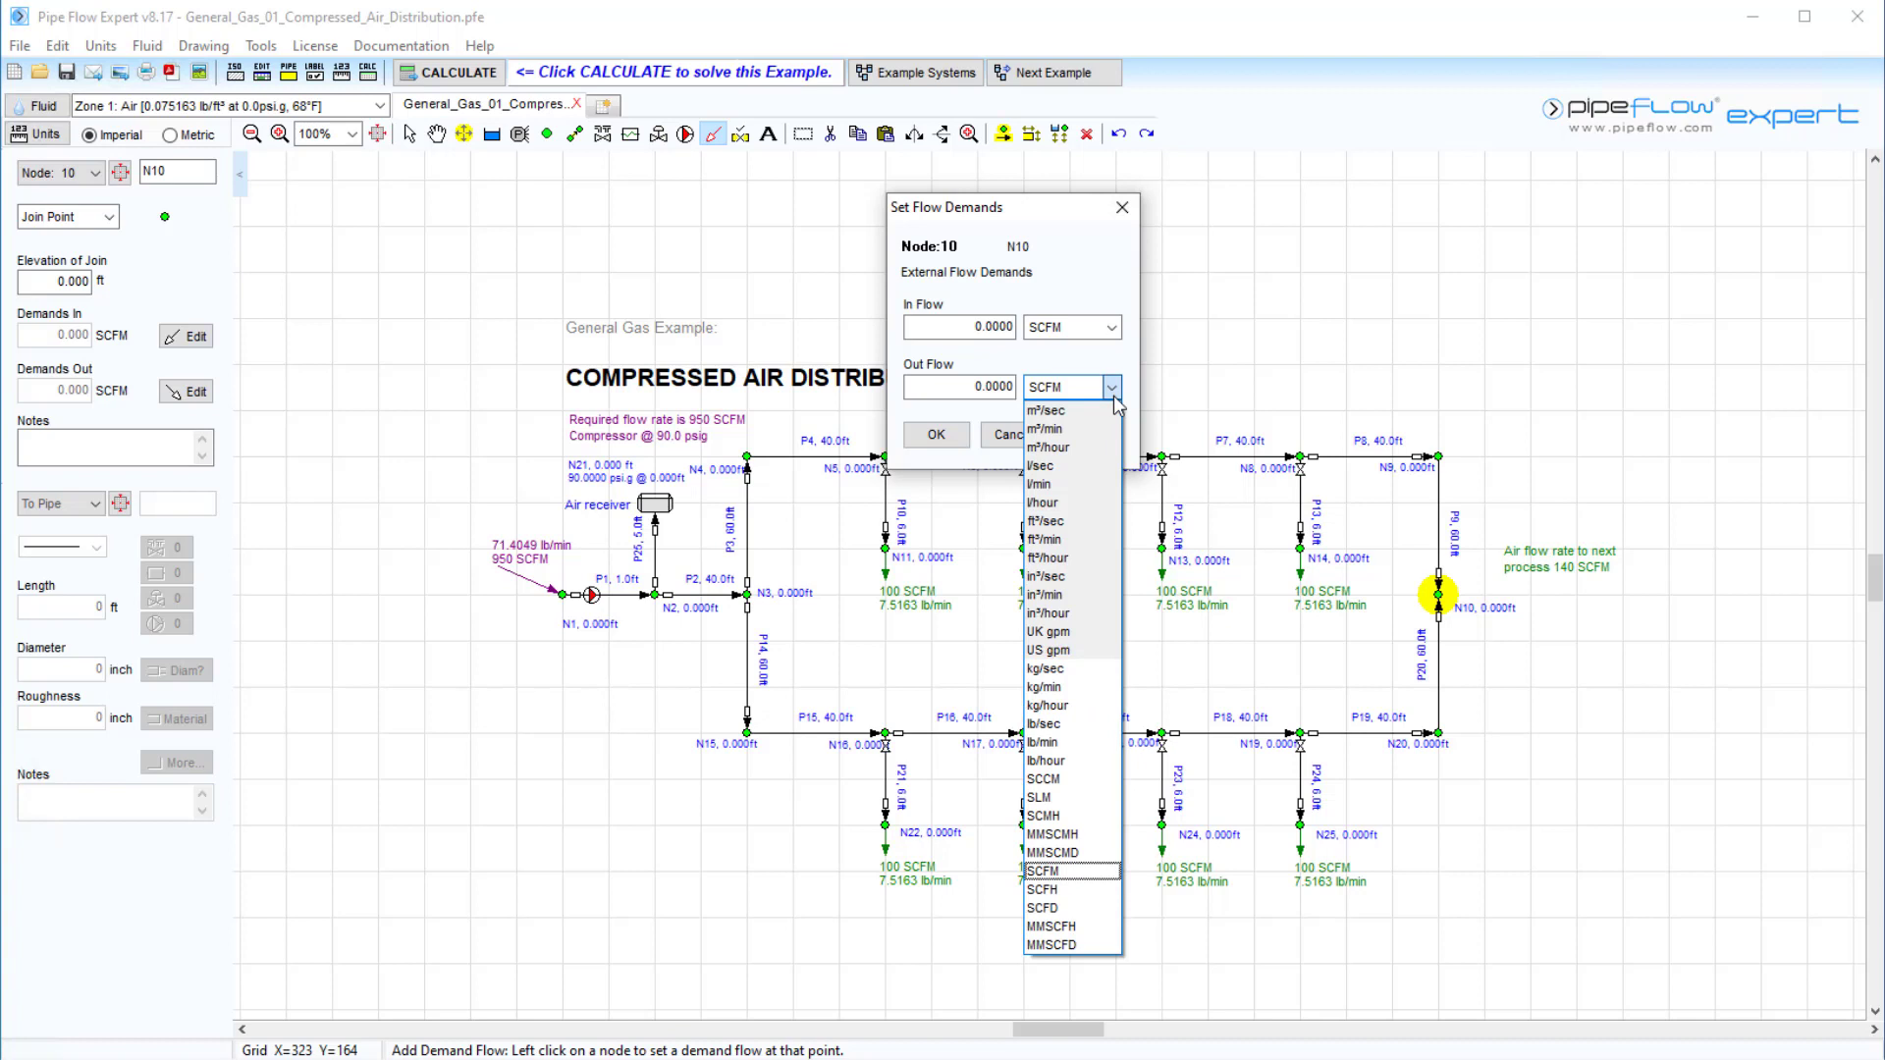
{"action": "left_click", "coordinate": [1112, 389]}
{"action": "left_click", "coordinate": [1011, 389]}
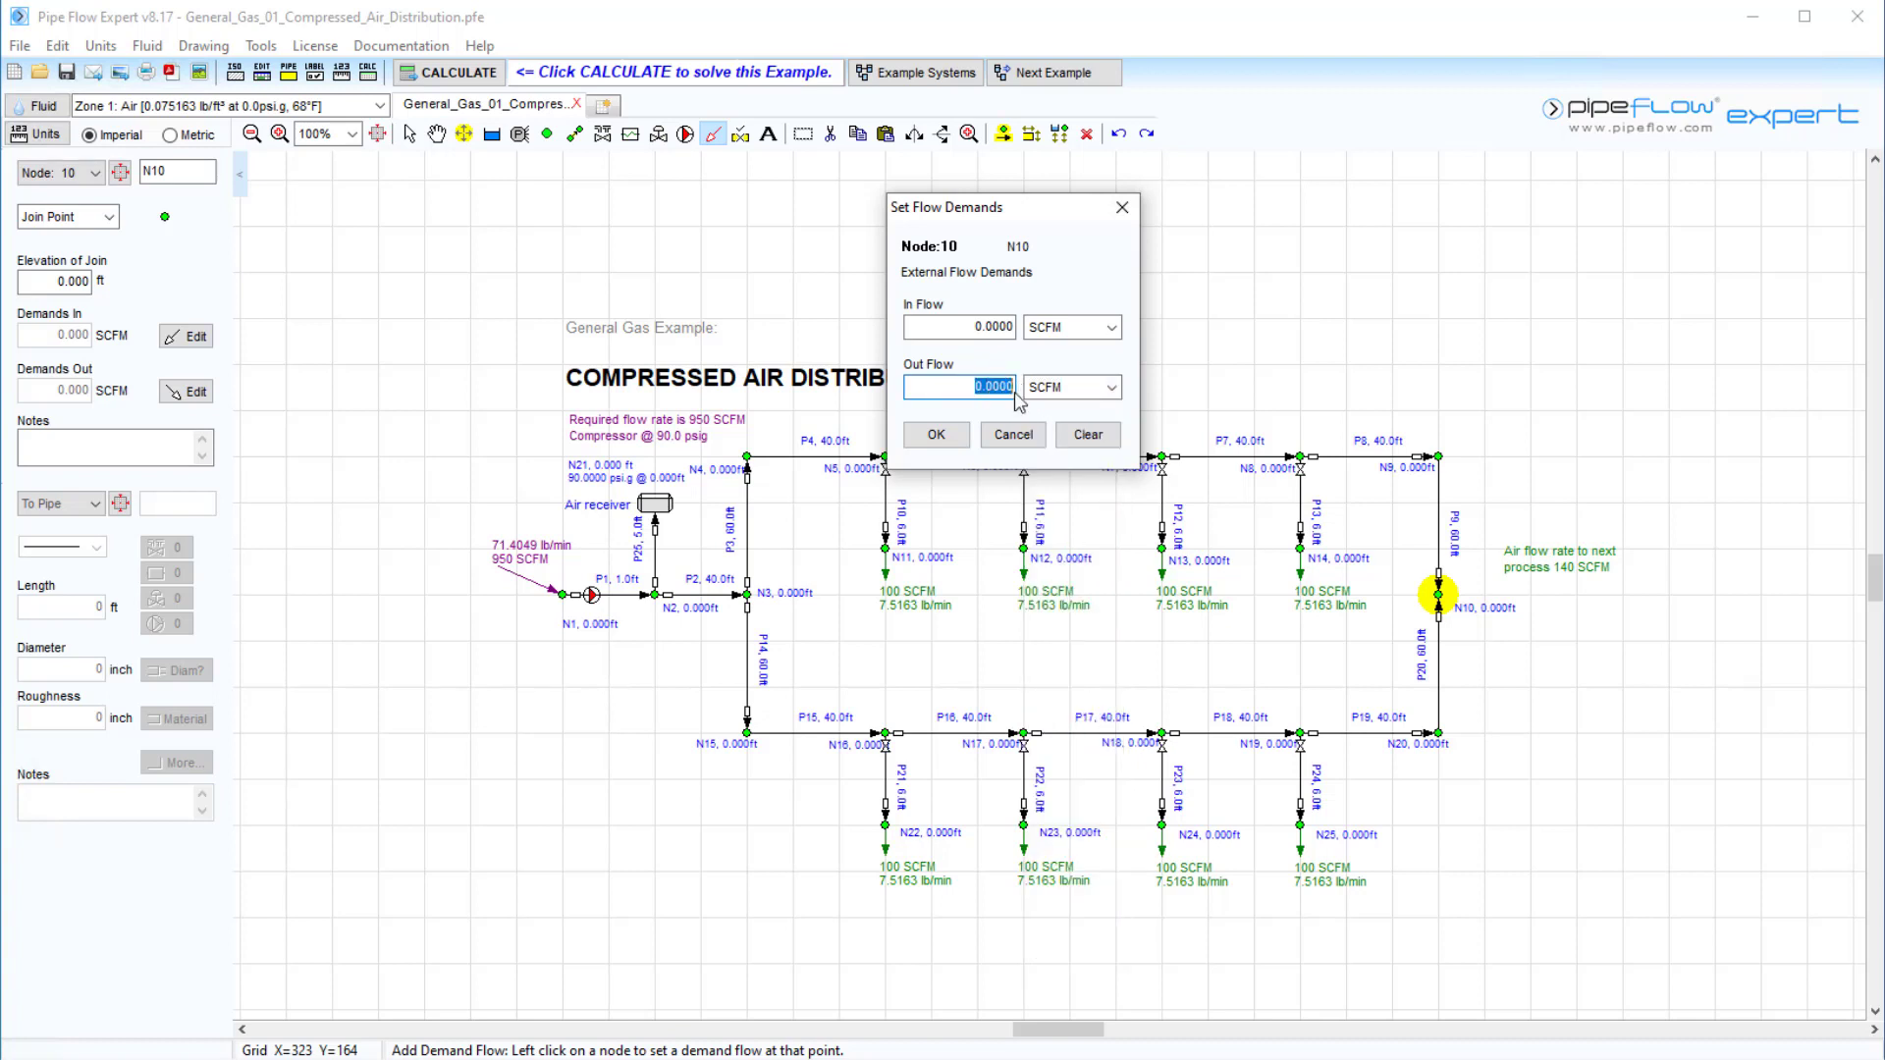
{"action": "type", "text": "140"}
{"action": "left_click", "coordinate": [928, 433]}
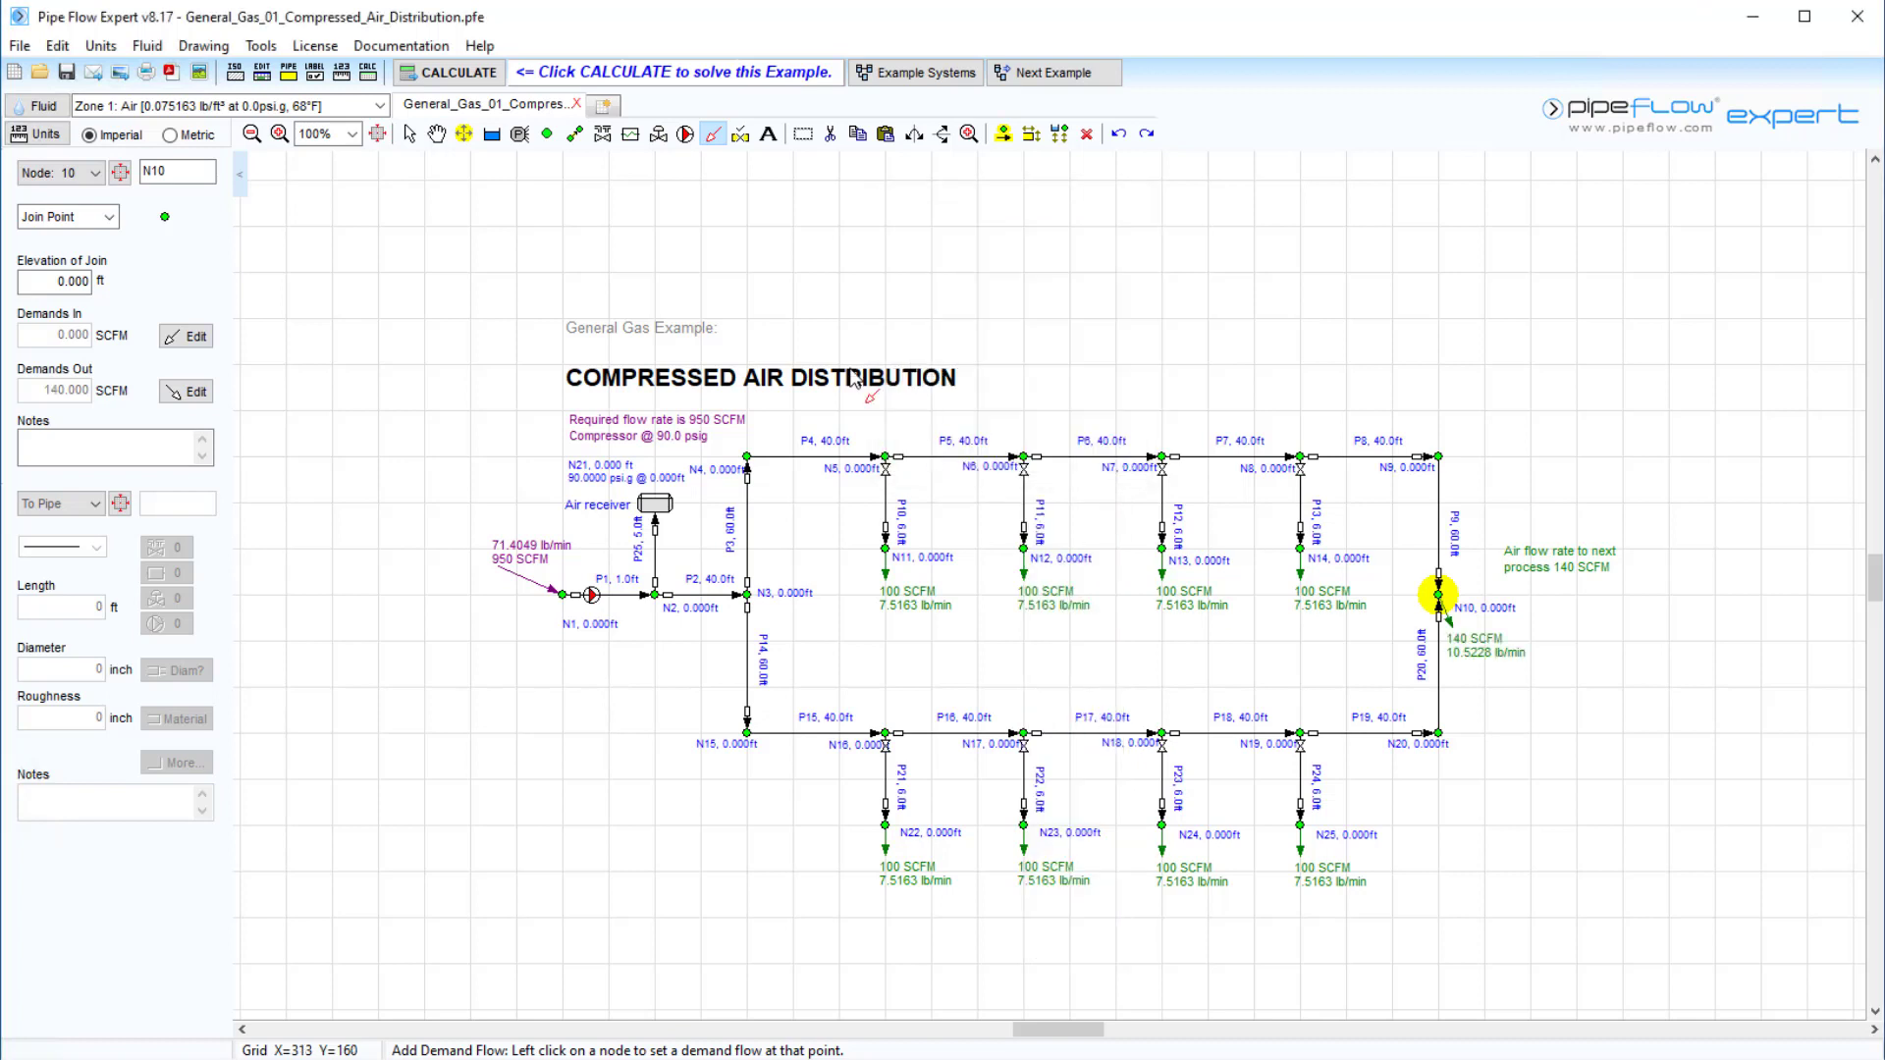
- Set the gas flow unit to SCMH, keeping the 68°F, 14.696 psi.a standard condition
{"action": "left_click", "coordinate": [339, 73]}
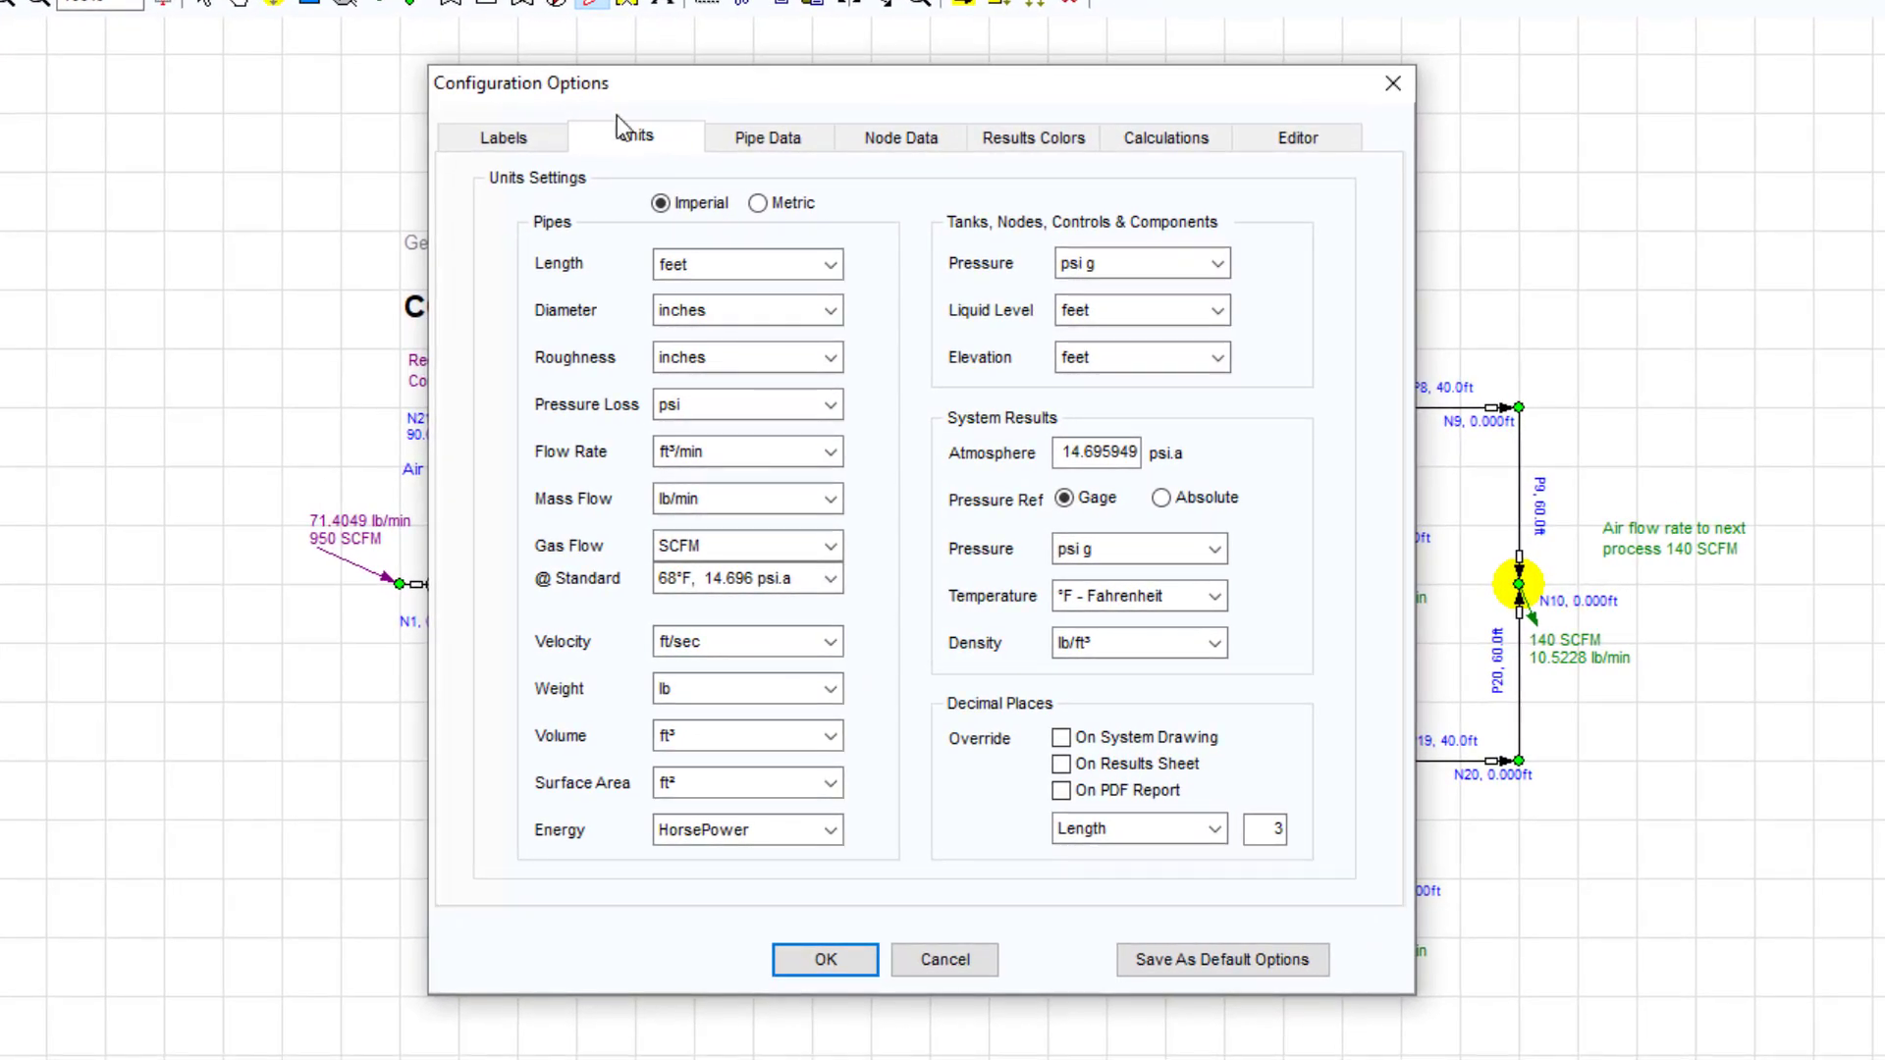
{"action": "left_click", "coordinate": [830, 546]}
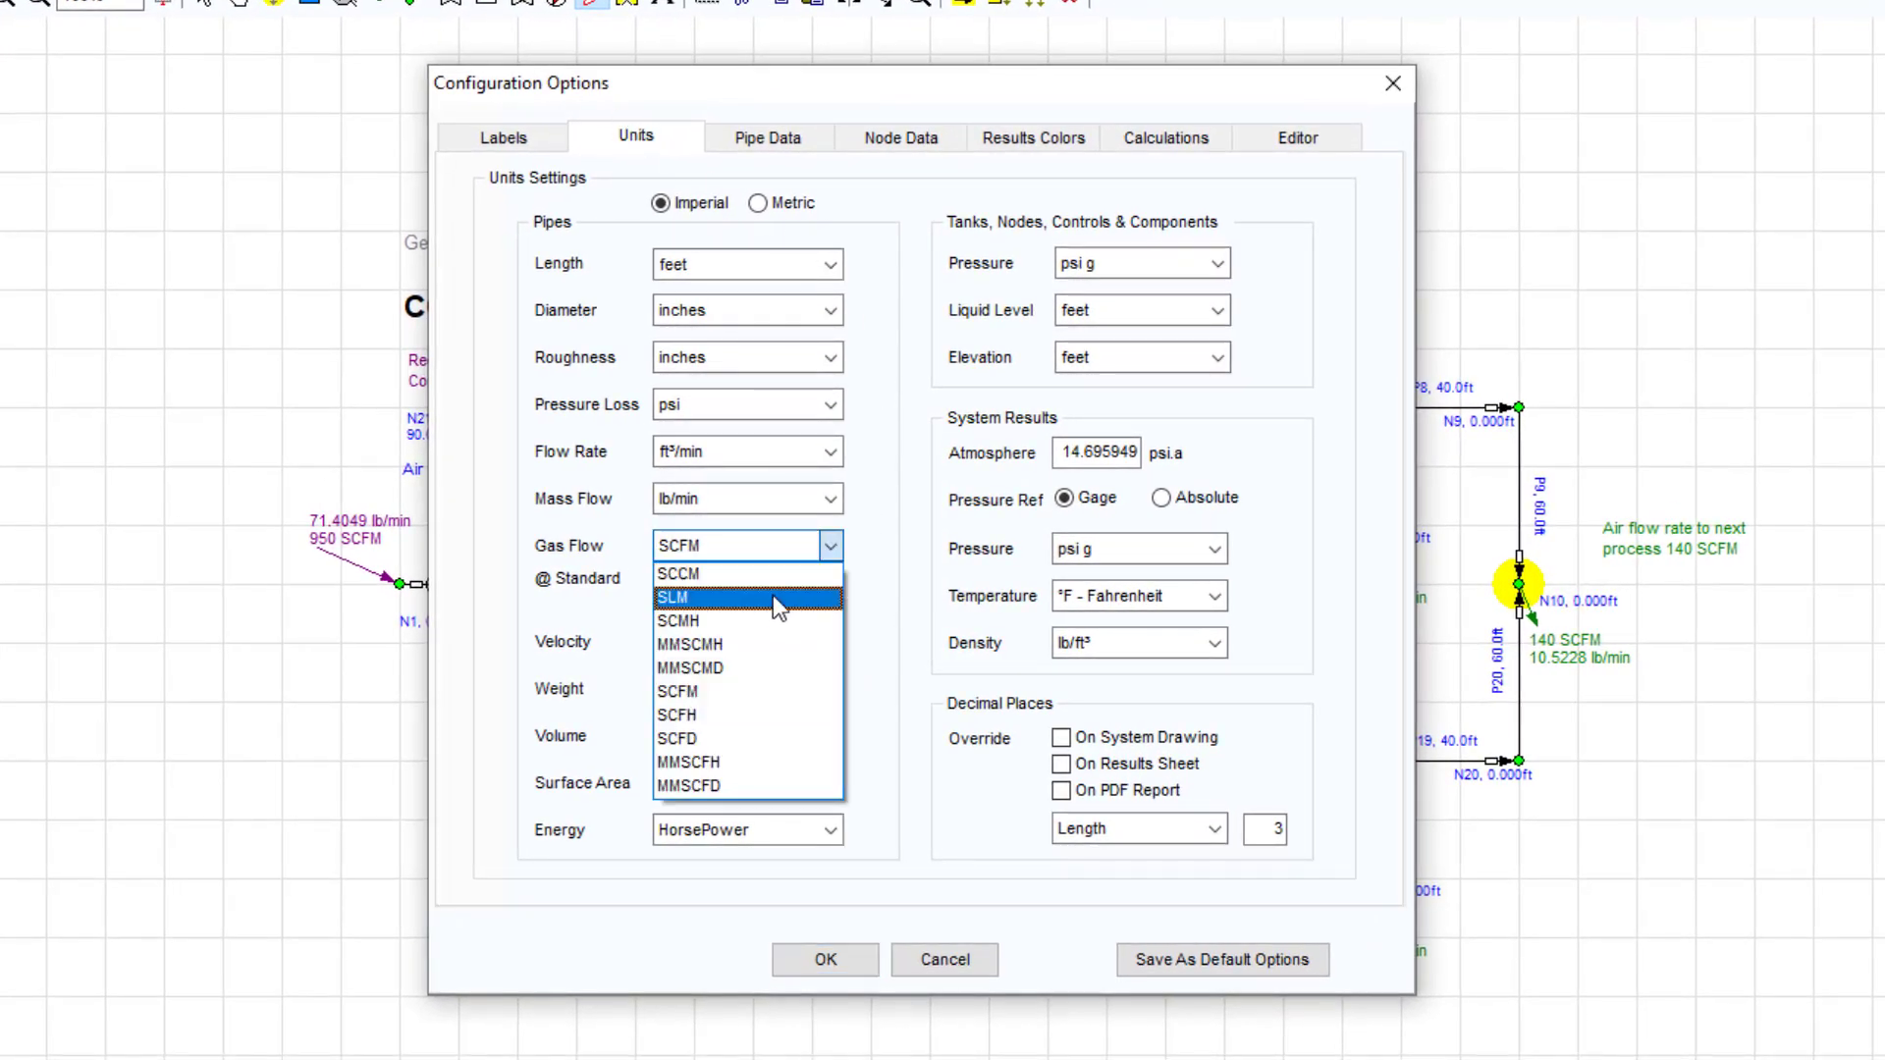
{"action": "left_click", "coordinate": [761, 621]}
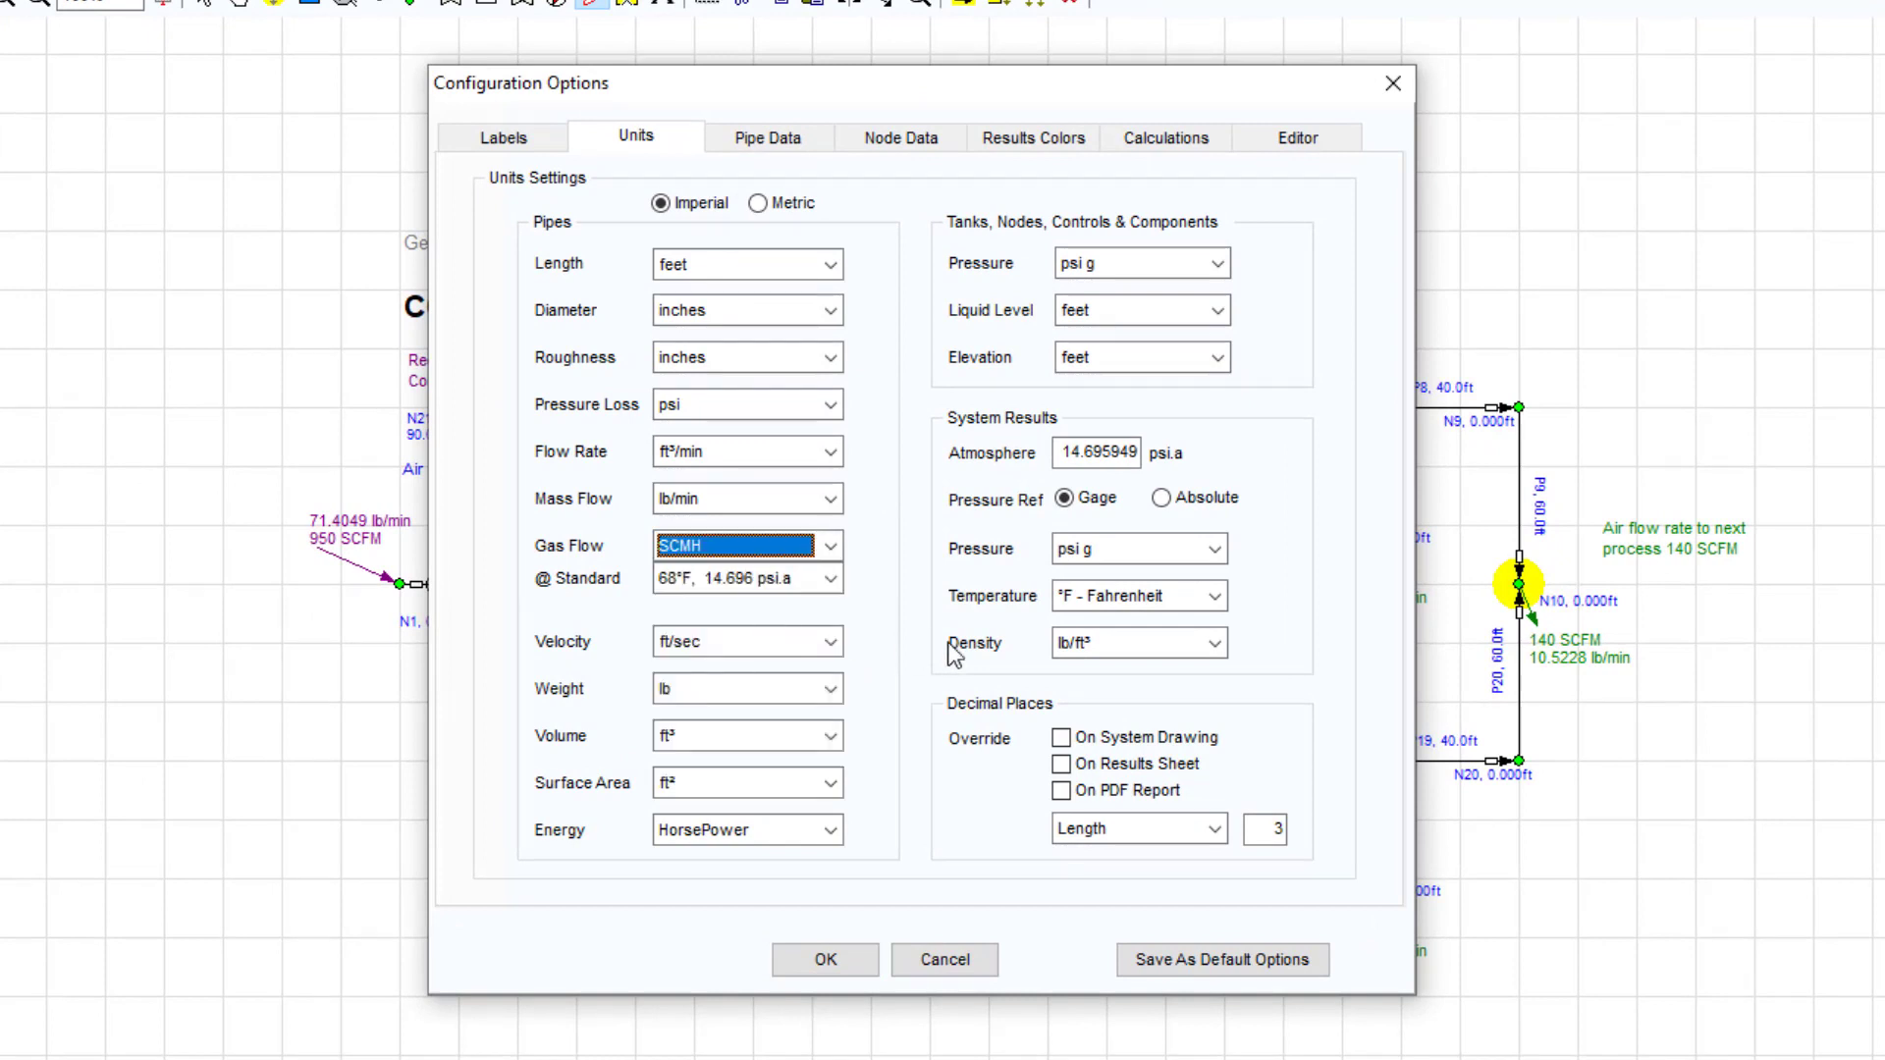
{"action": "left_click", "coordinate": [841, 592]}
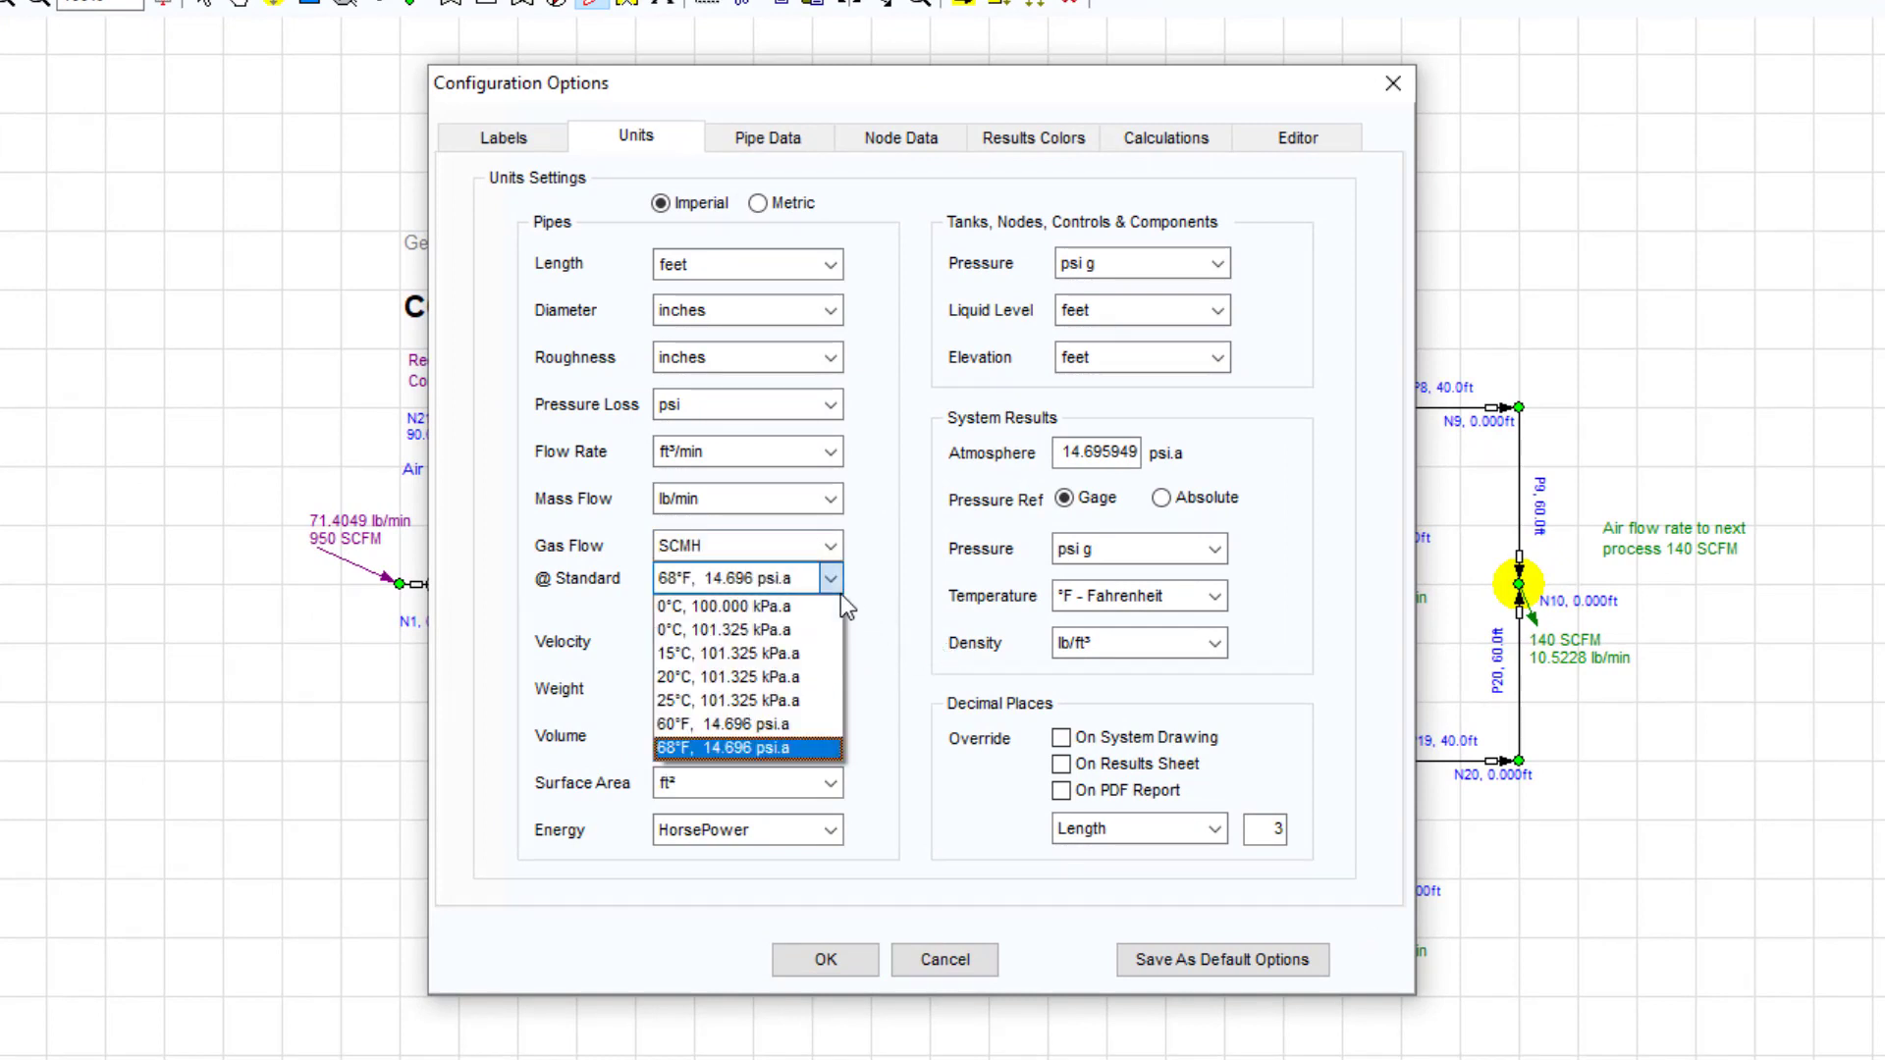
{"action": "left_click", "coordinate": [833, 577]}
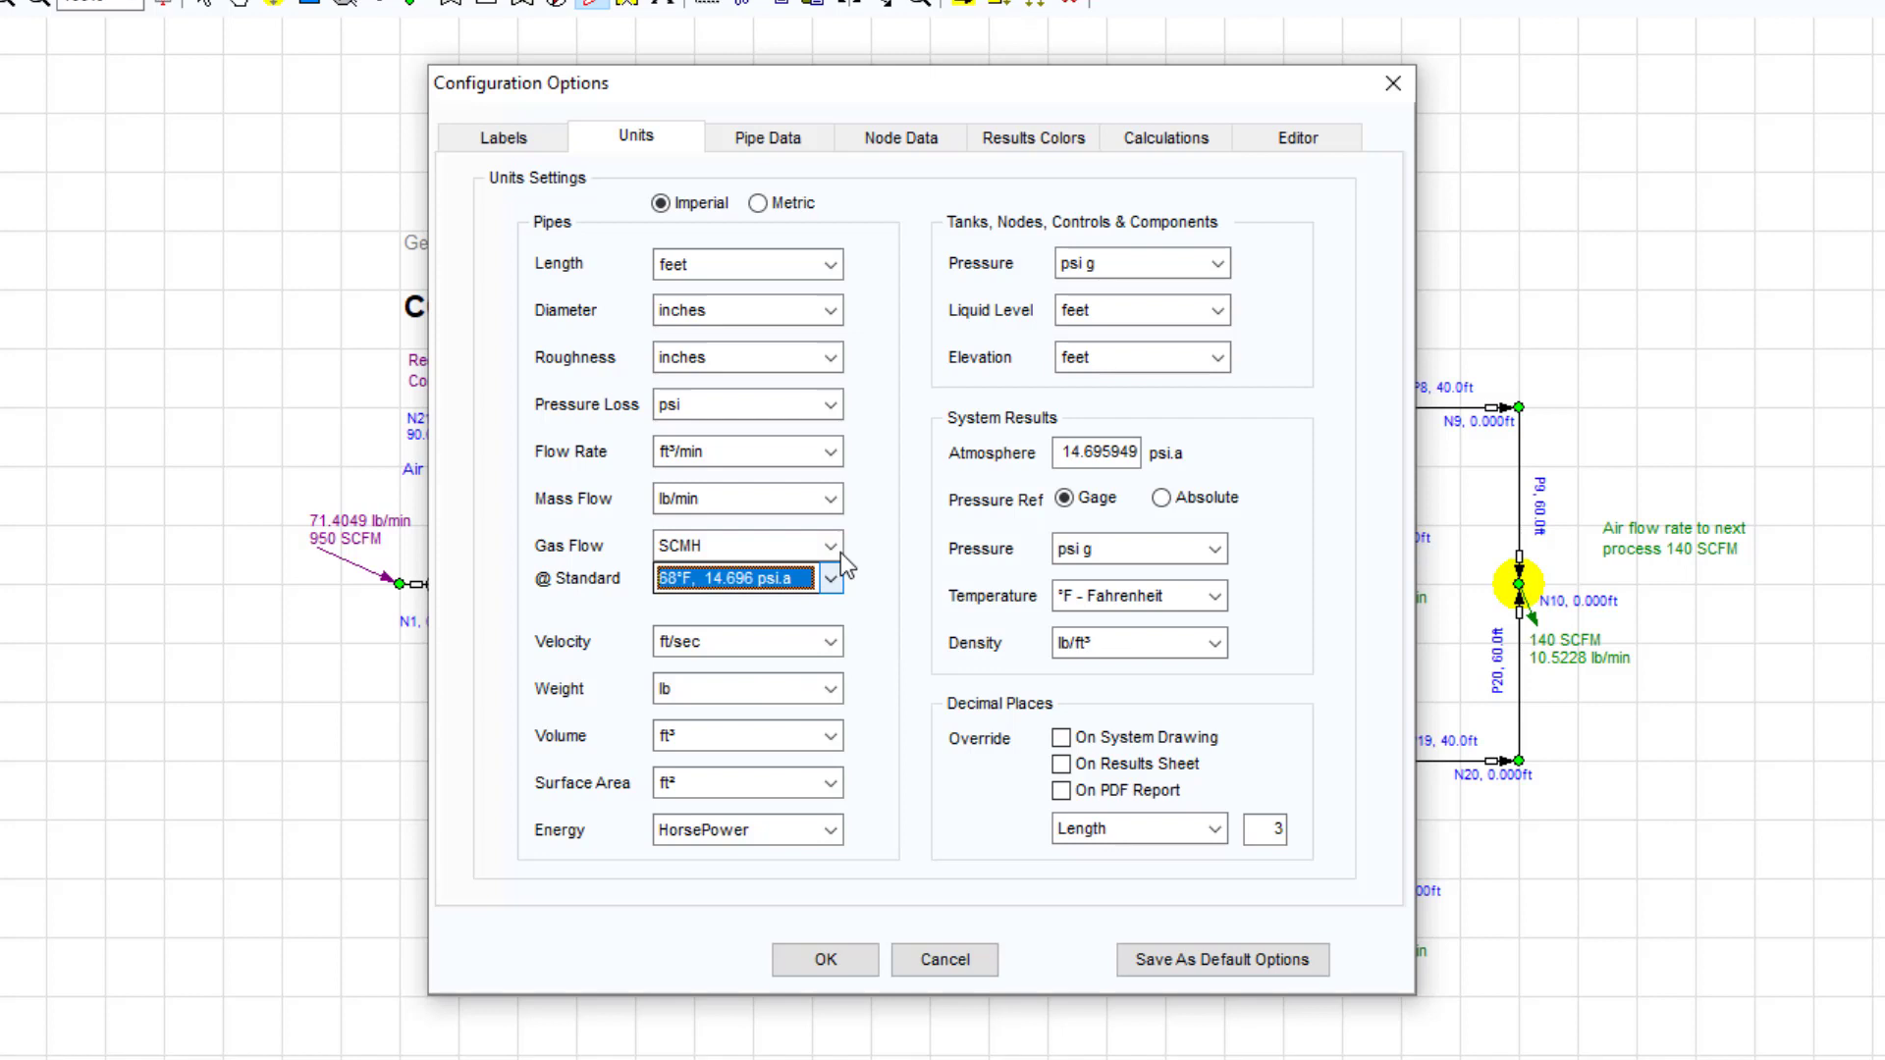
{"action": "left_click", "coordinate": [833, 451]}
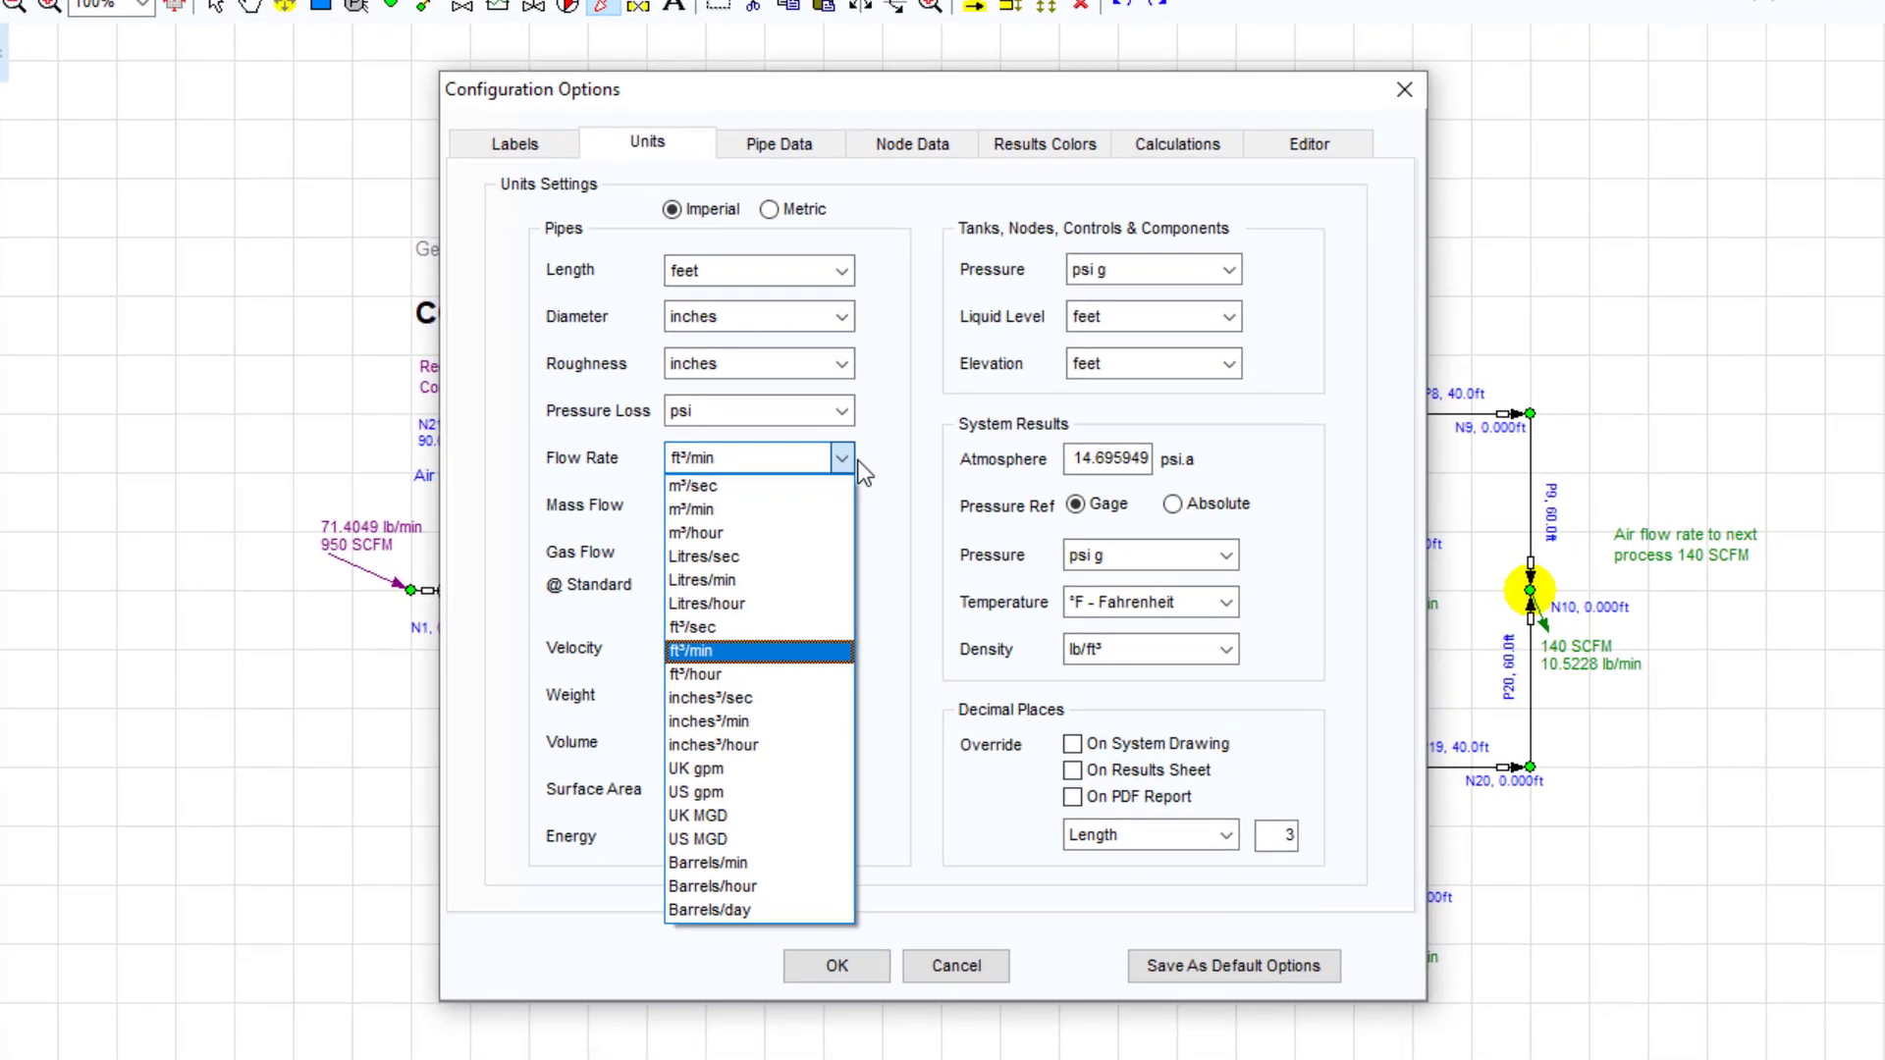
- Keep ft³/min for flow rate and try a Custom Compressibility Factor with Z of 0.85
{"action": "left_click", "coordinate": [1148, 628]}
{"action": "left_click", "coordinate": [1158, 140]}
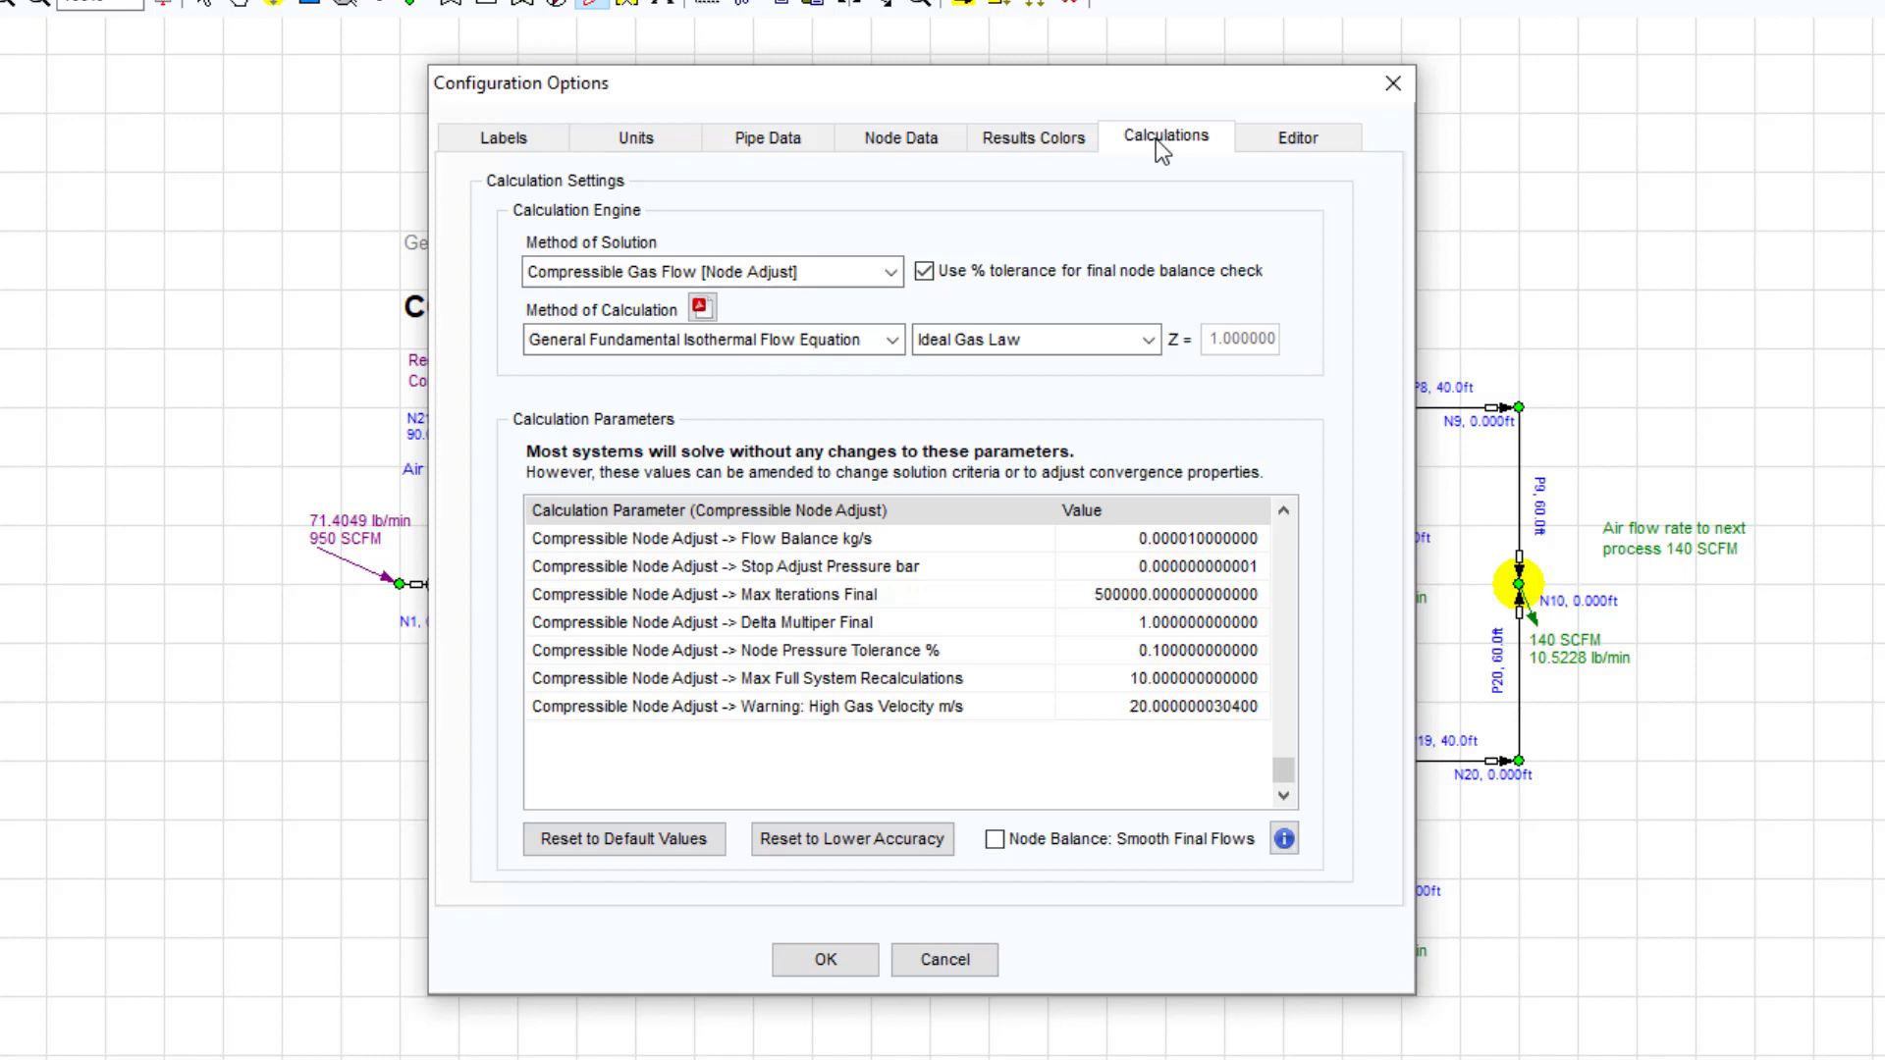
{"action": "left_click", "coordinate": [1155, 340]}
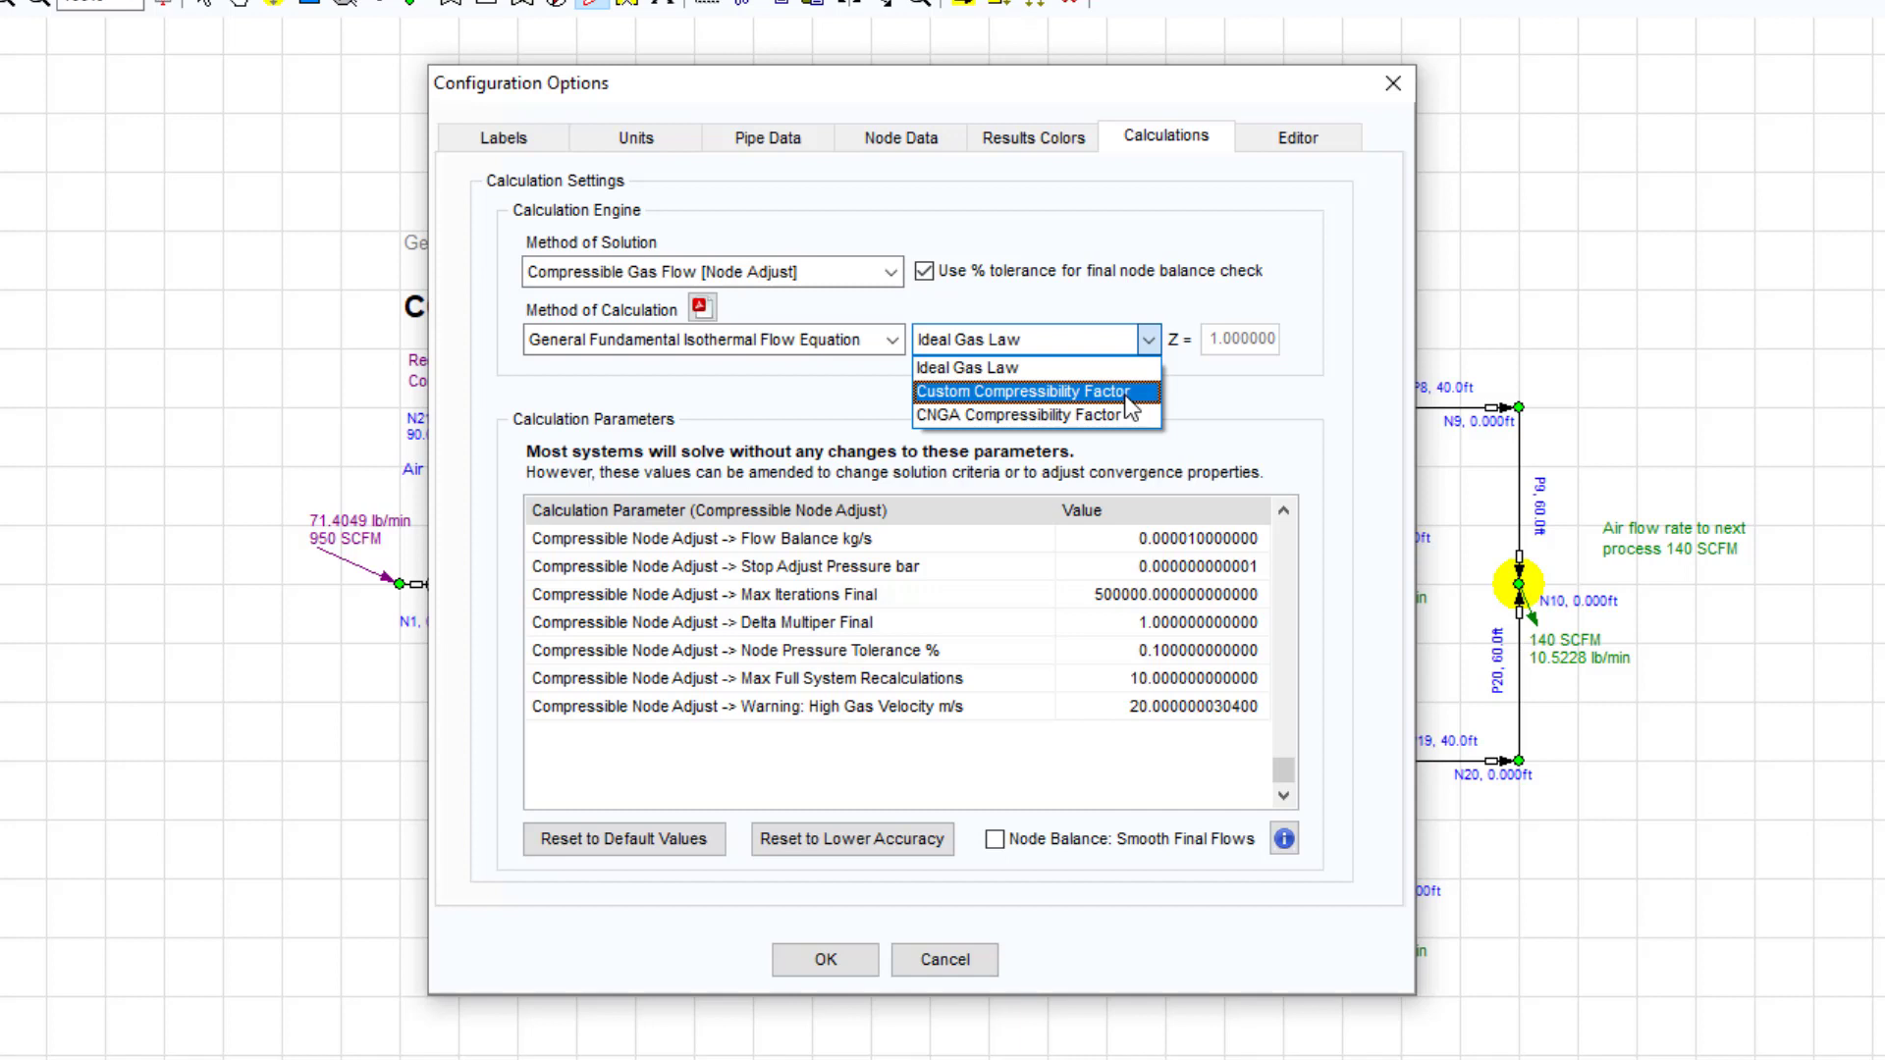
{"action": "left_click", "coordinate": [1127, 392]}
{"action": "left_click_drag", "start_coordinate": [1209, 339], "coordinate": [1341, 372]}
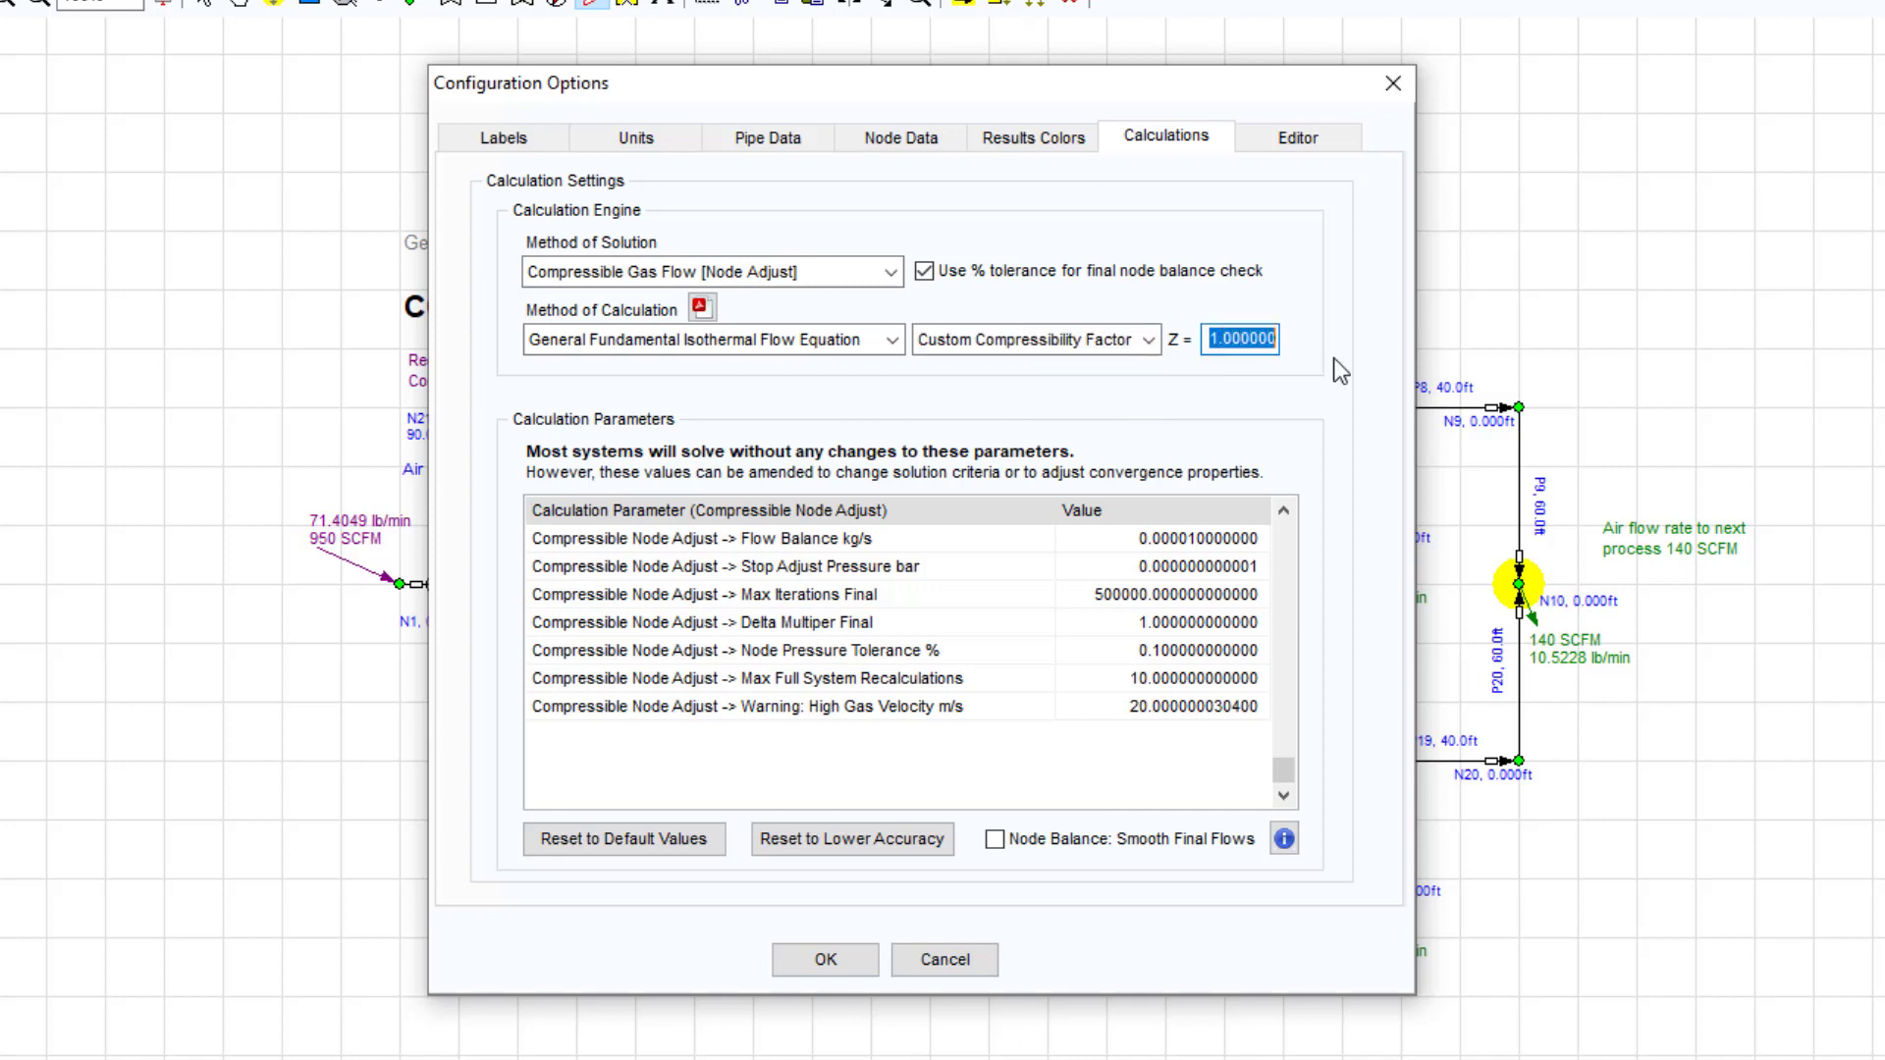
{"action": "type", "text": "0.85"}
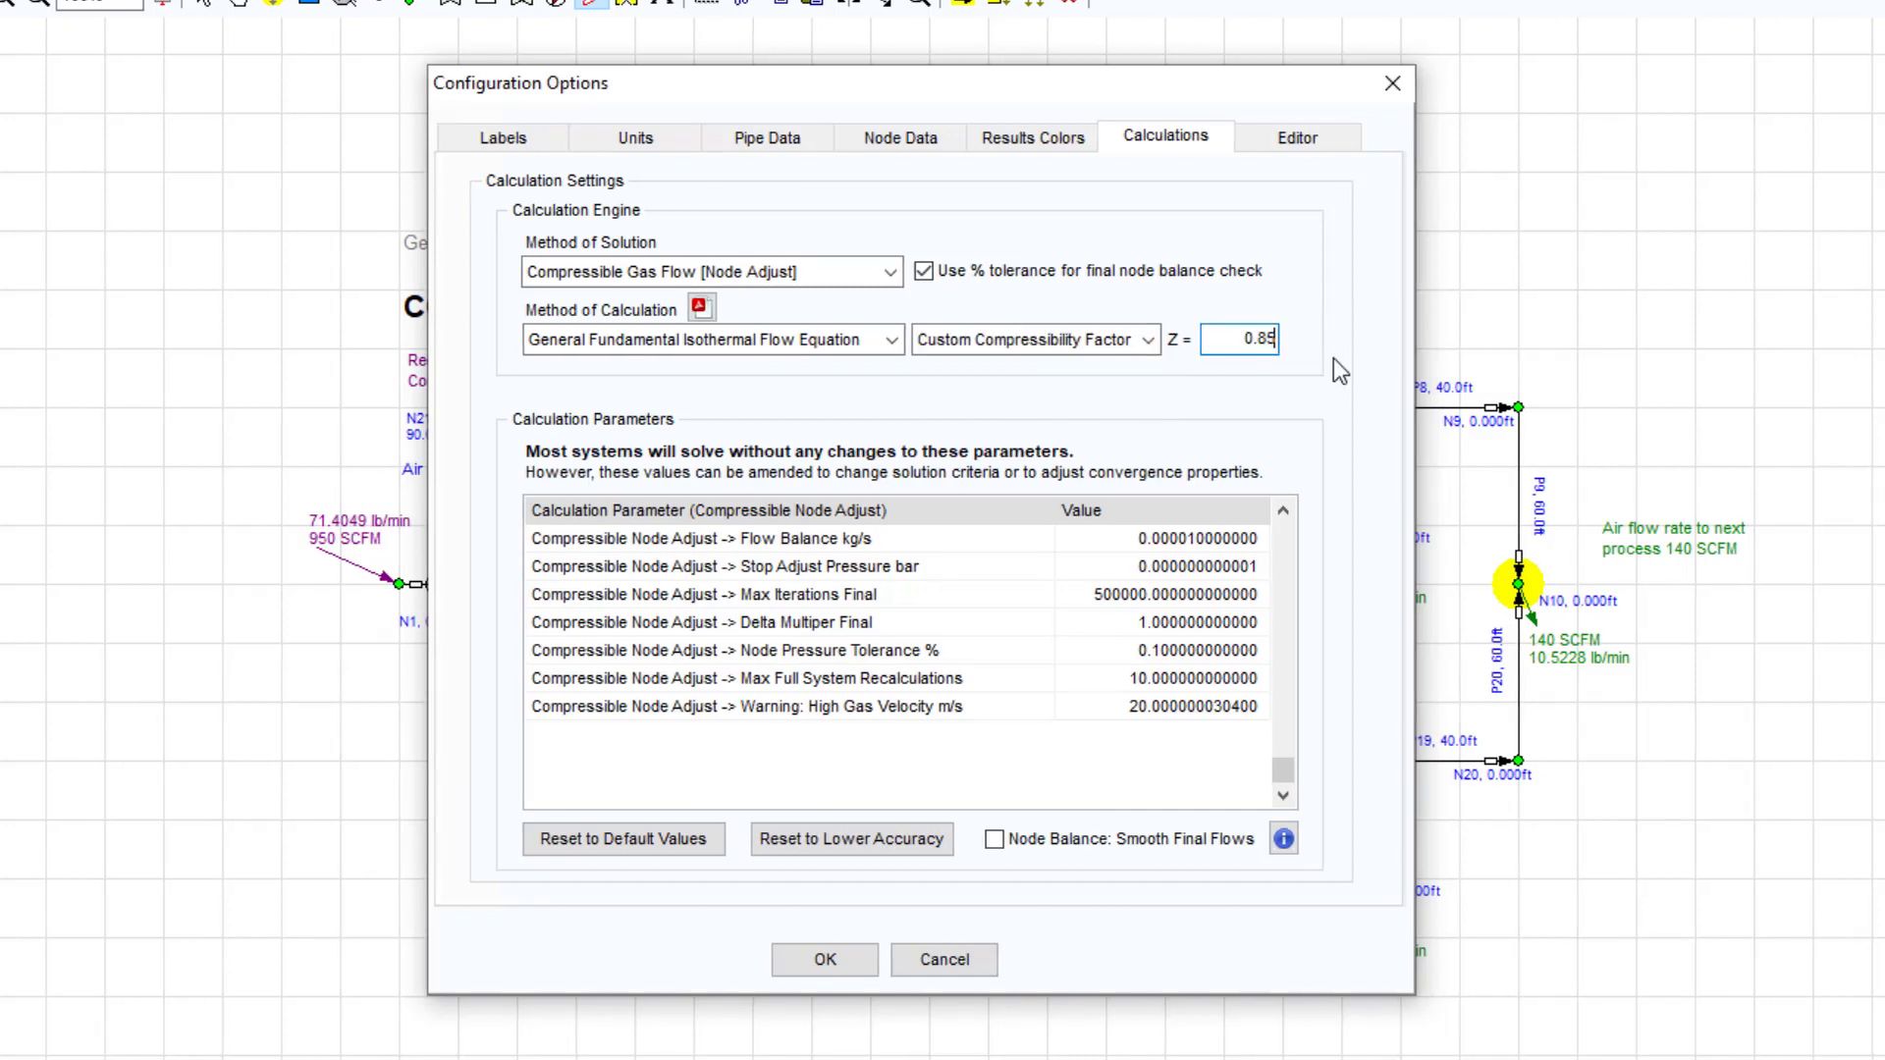
- Compare the Ideal Gas Law and CNGA options, ending on Custom Compressibility Factor with Z = 1.000000
{"action": "left_click", "coordinate": [1031, 339]}
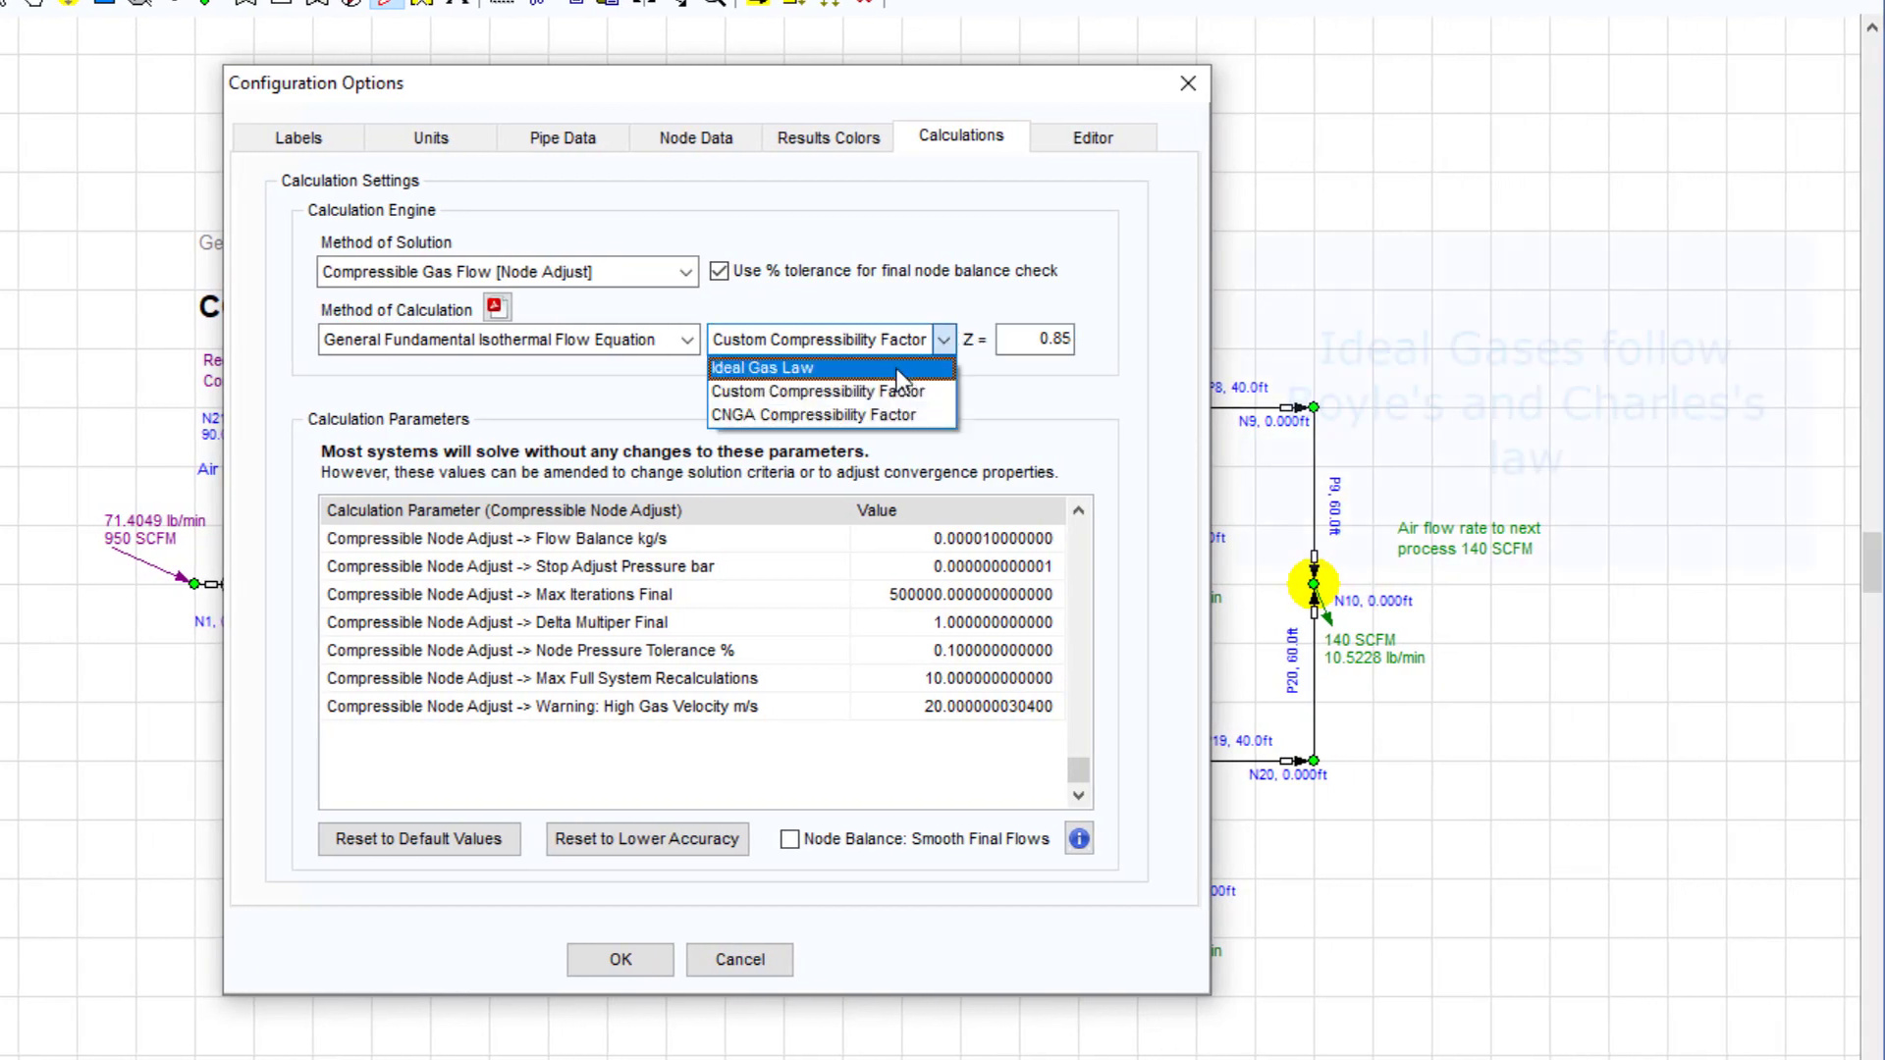
{"action": "left_click", "coordinate": [892, 369]}
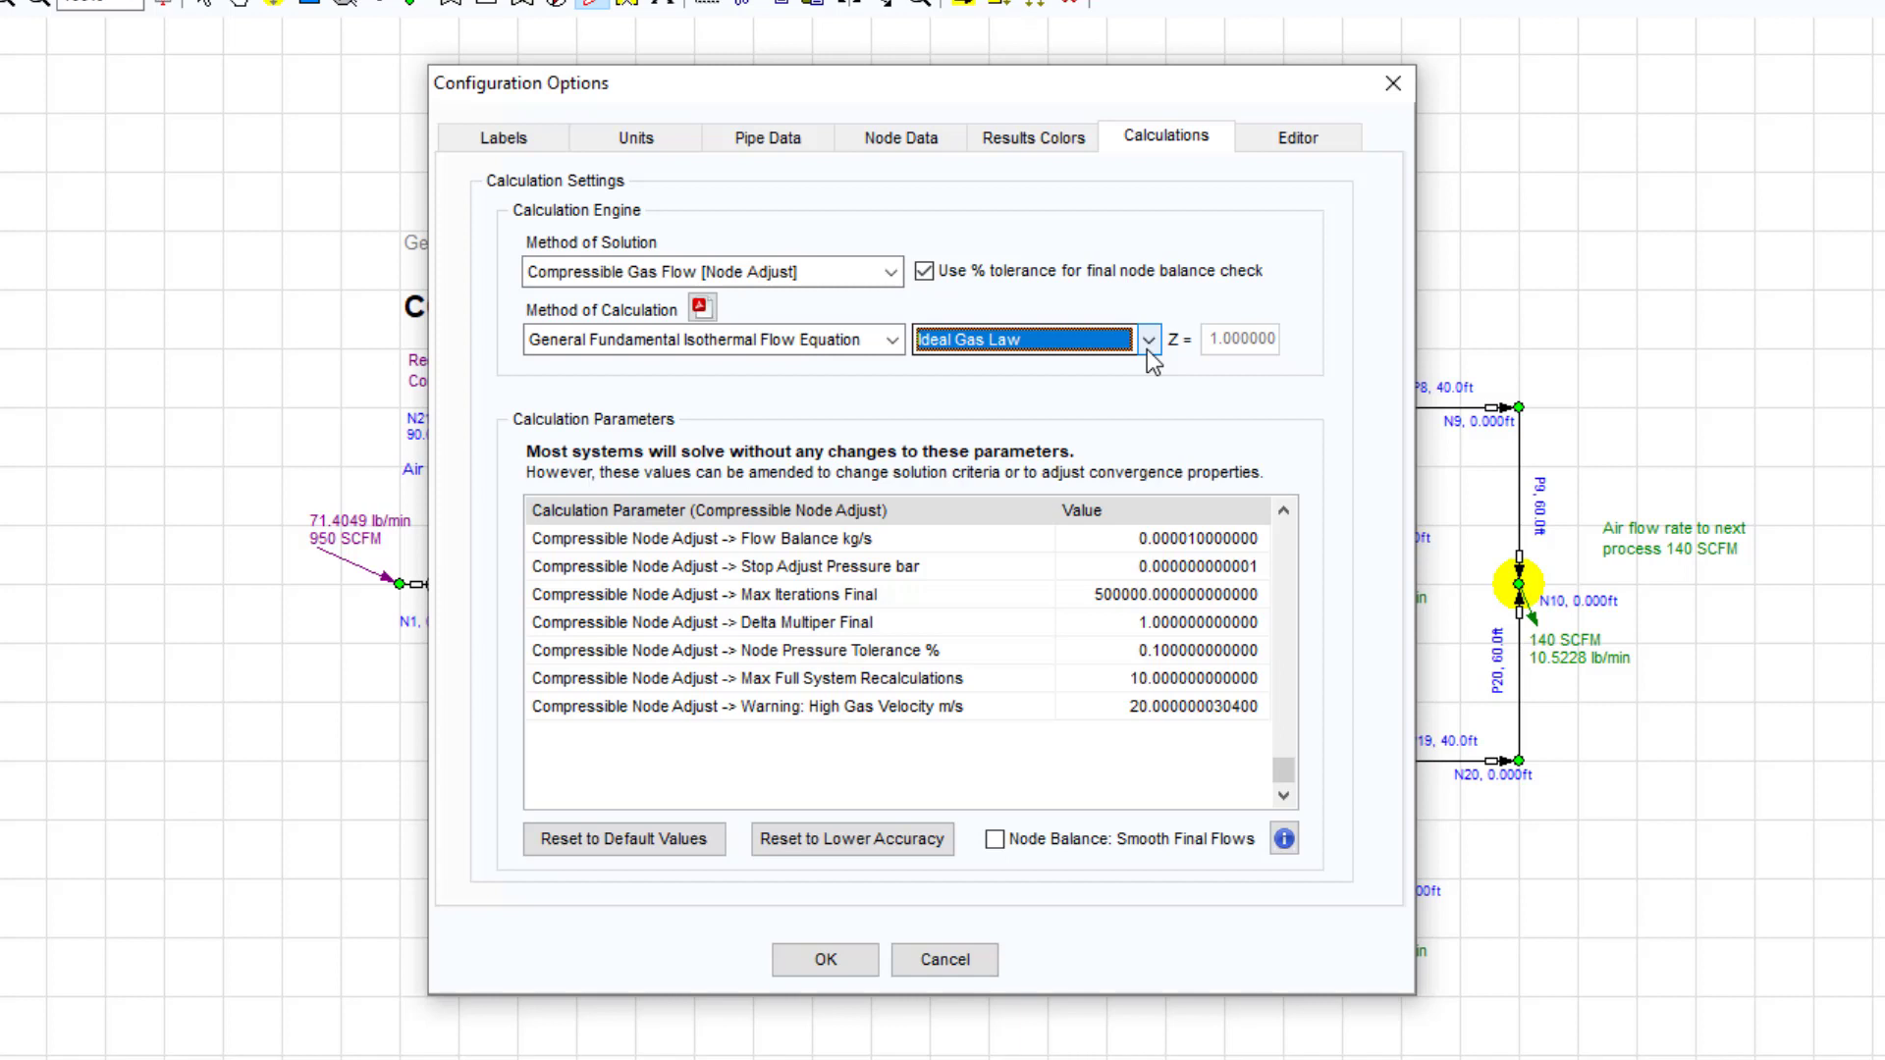
{"action": "left_click", "coordinate": [1147, 350]}
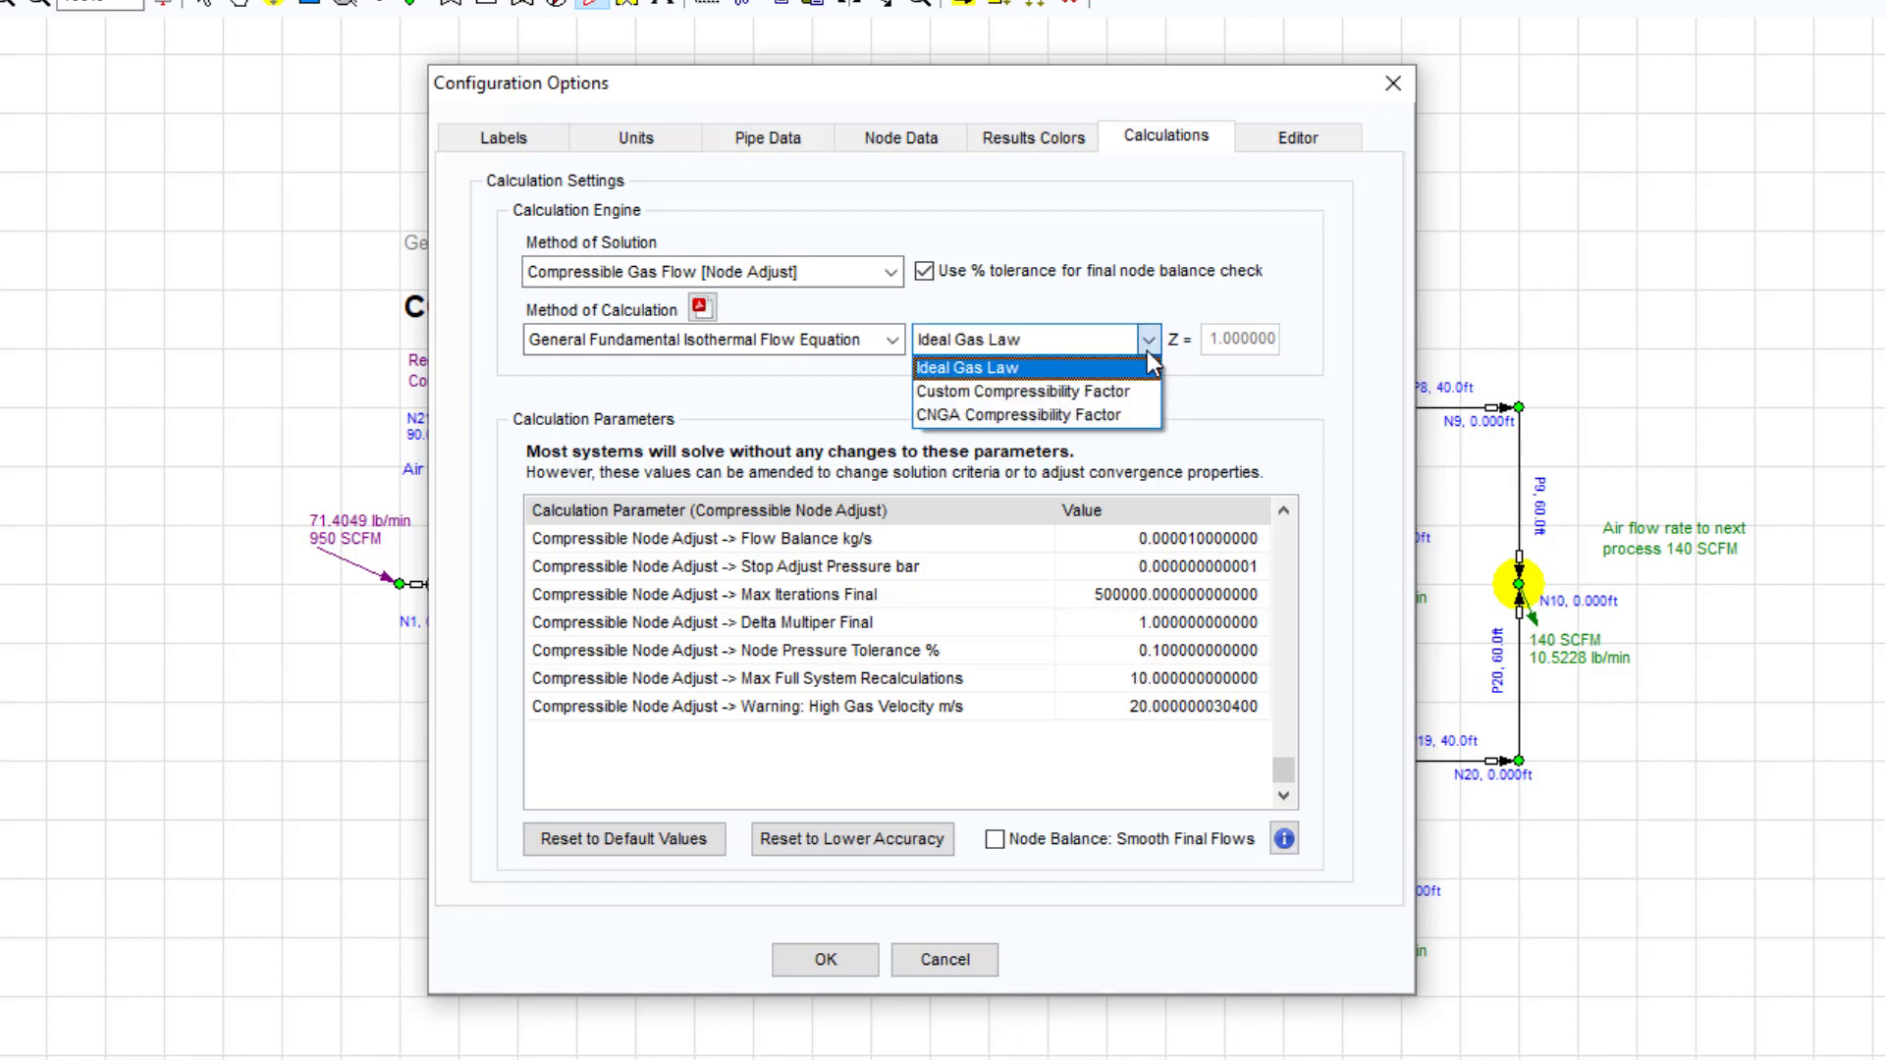
{"action": "left_click", "coordinate": [1075, 415]}
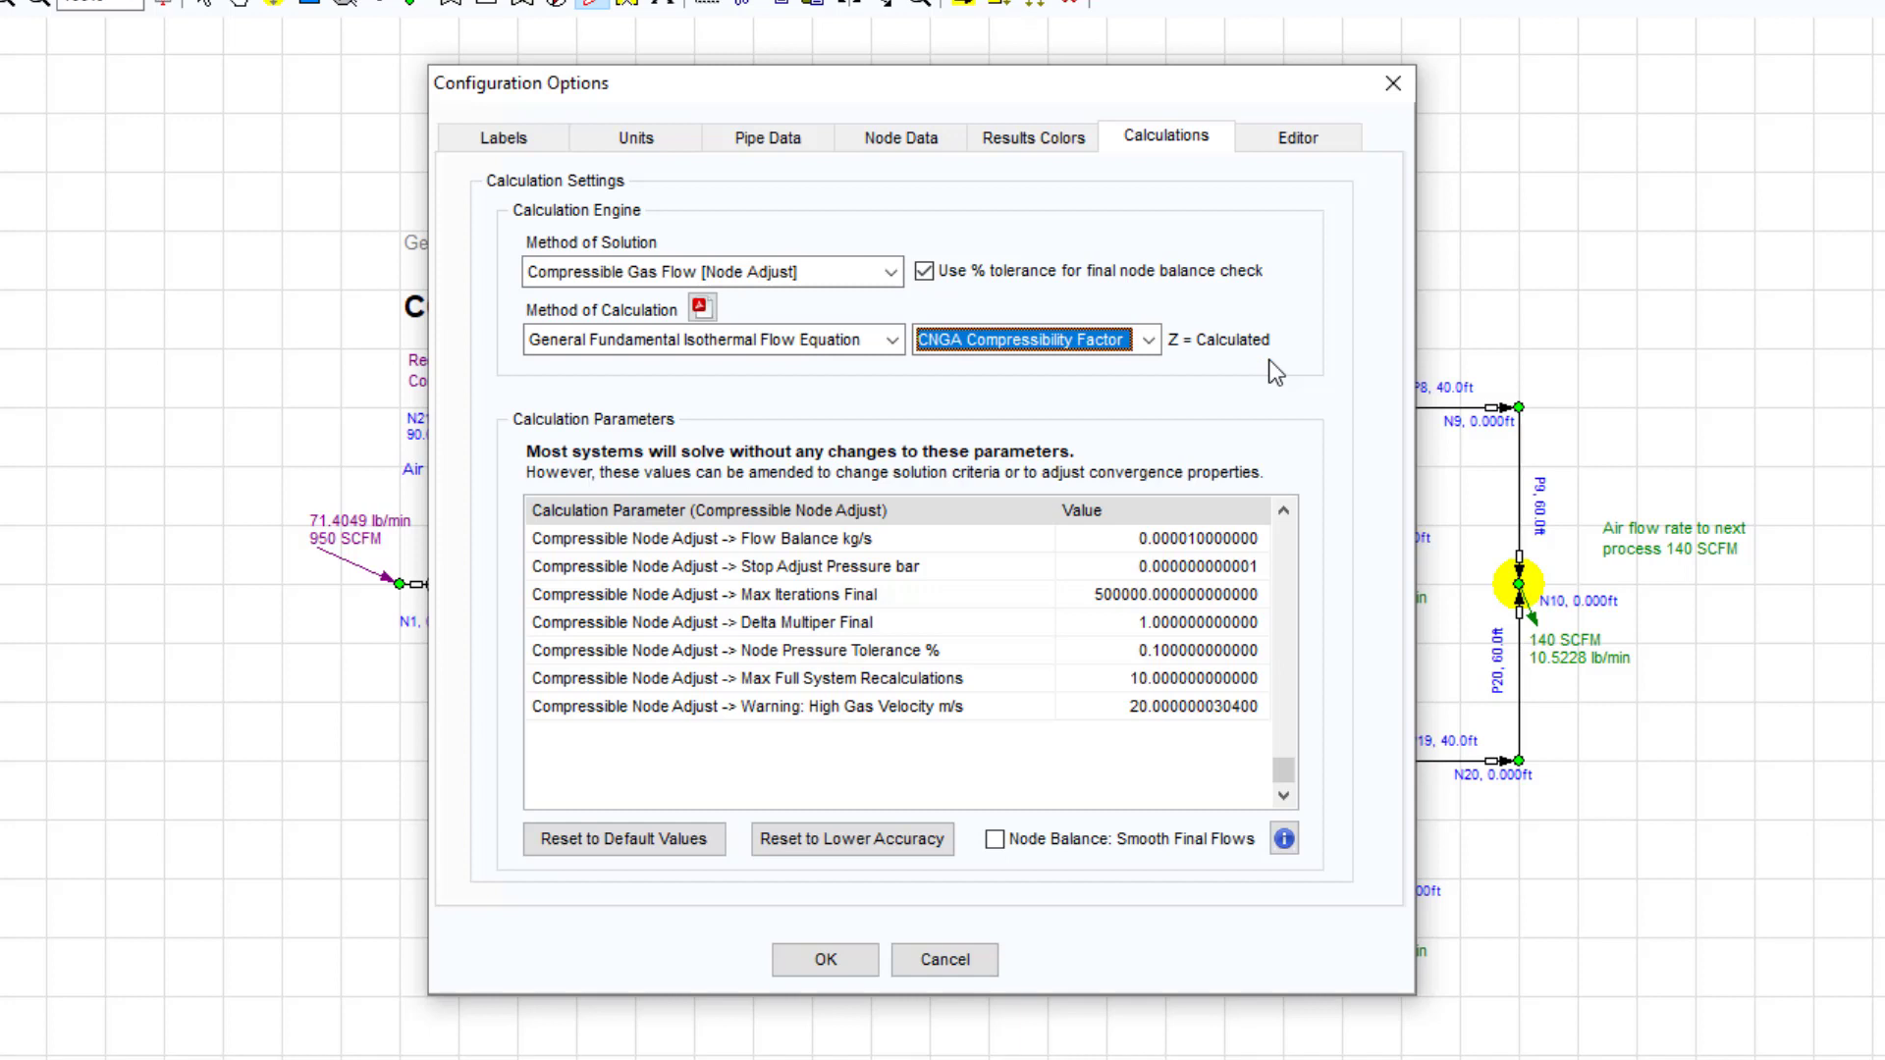
{"action": "left_click", "coordinate": [1149, 341]}
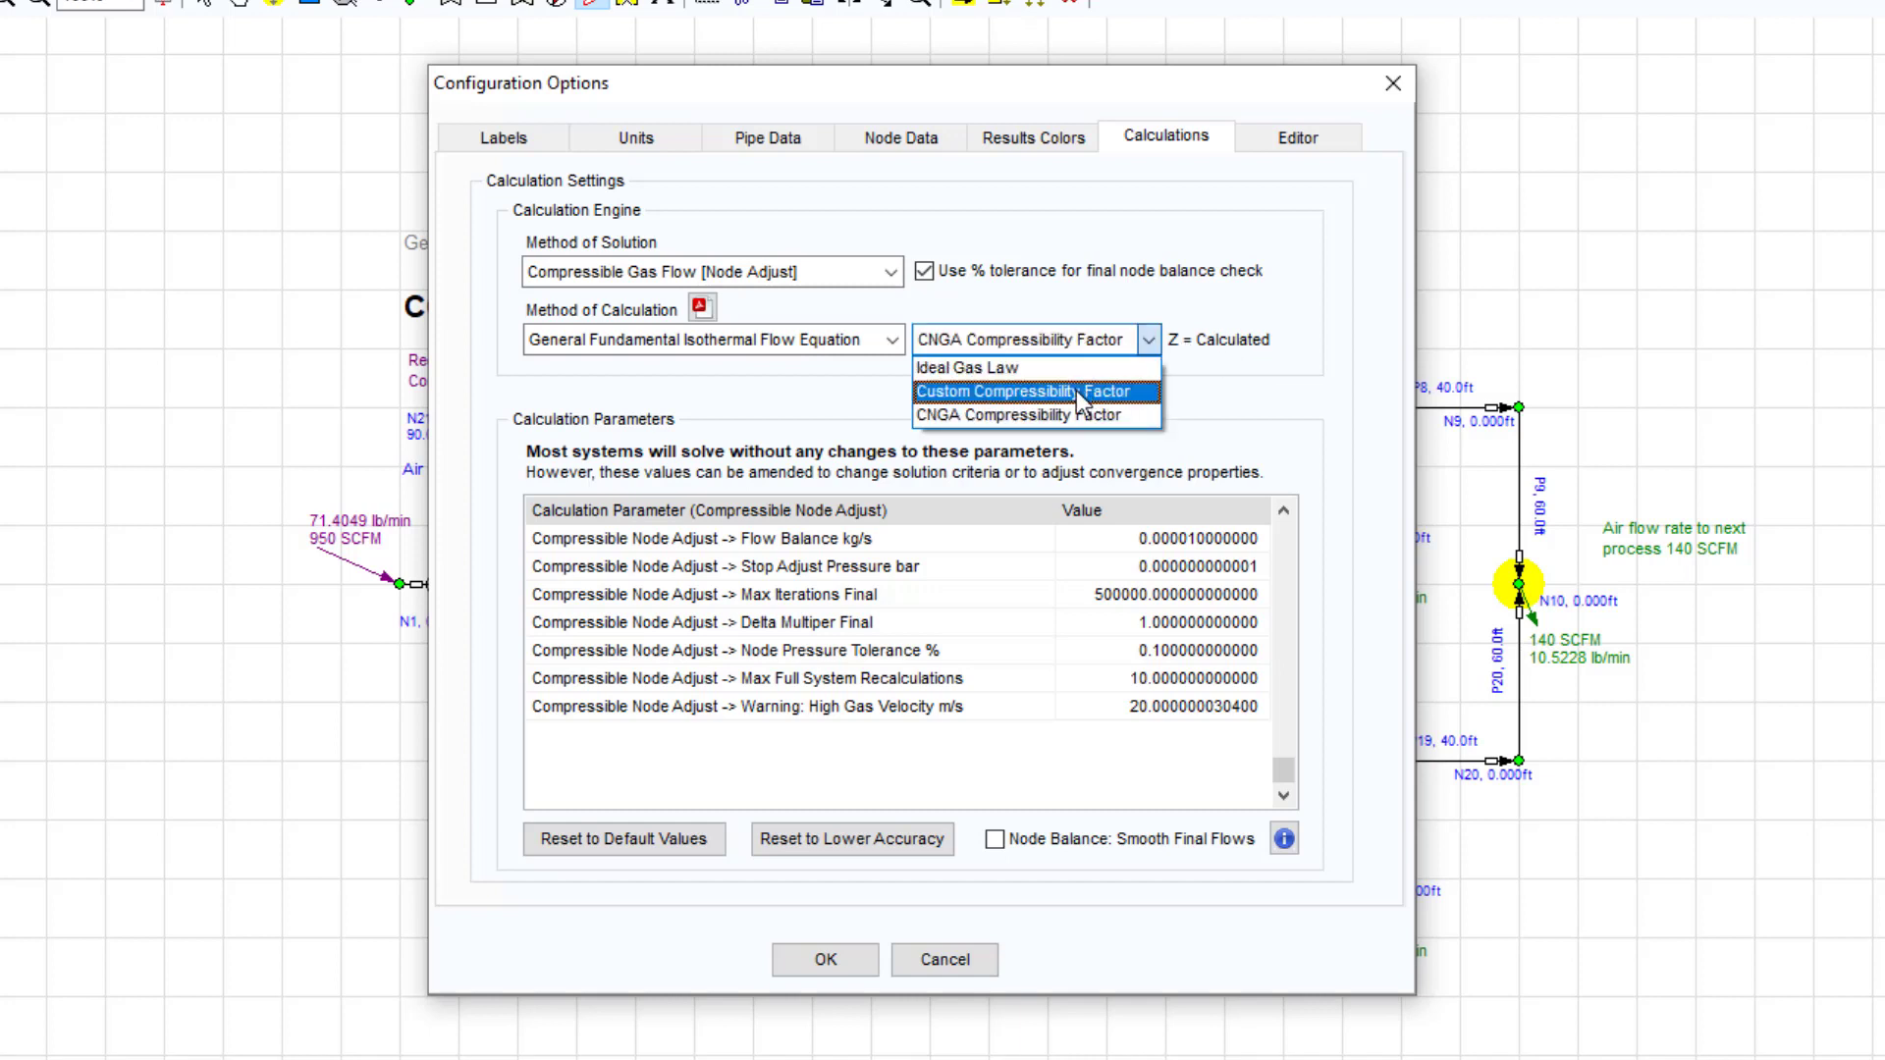
{"action": "left_click", "coordinate": [1085, 392]}
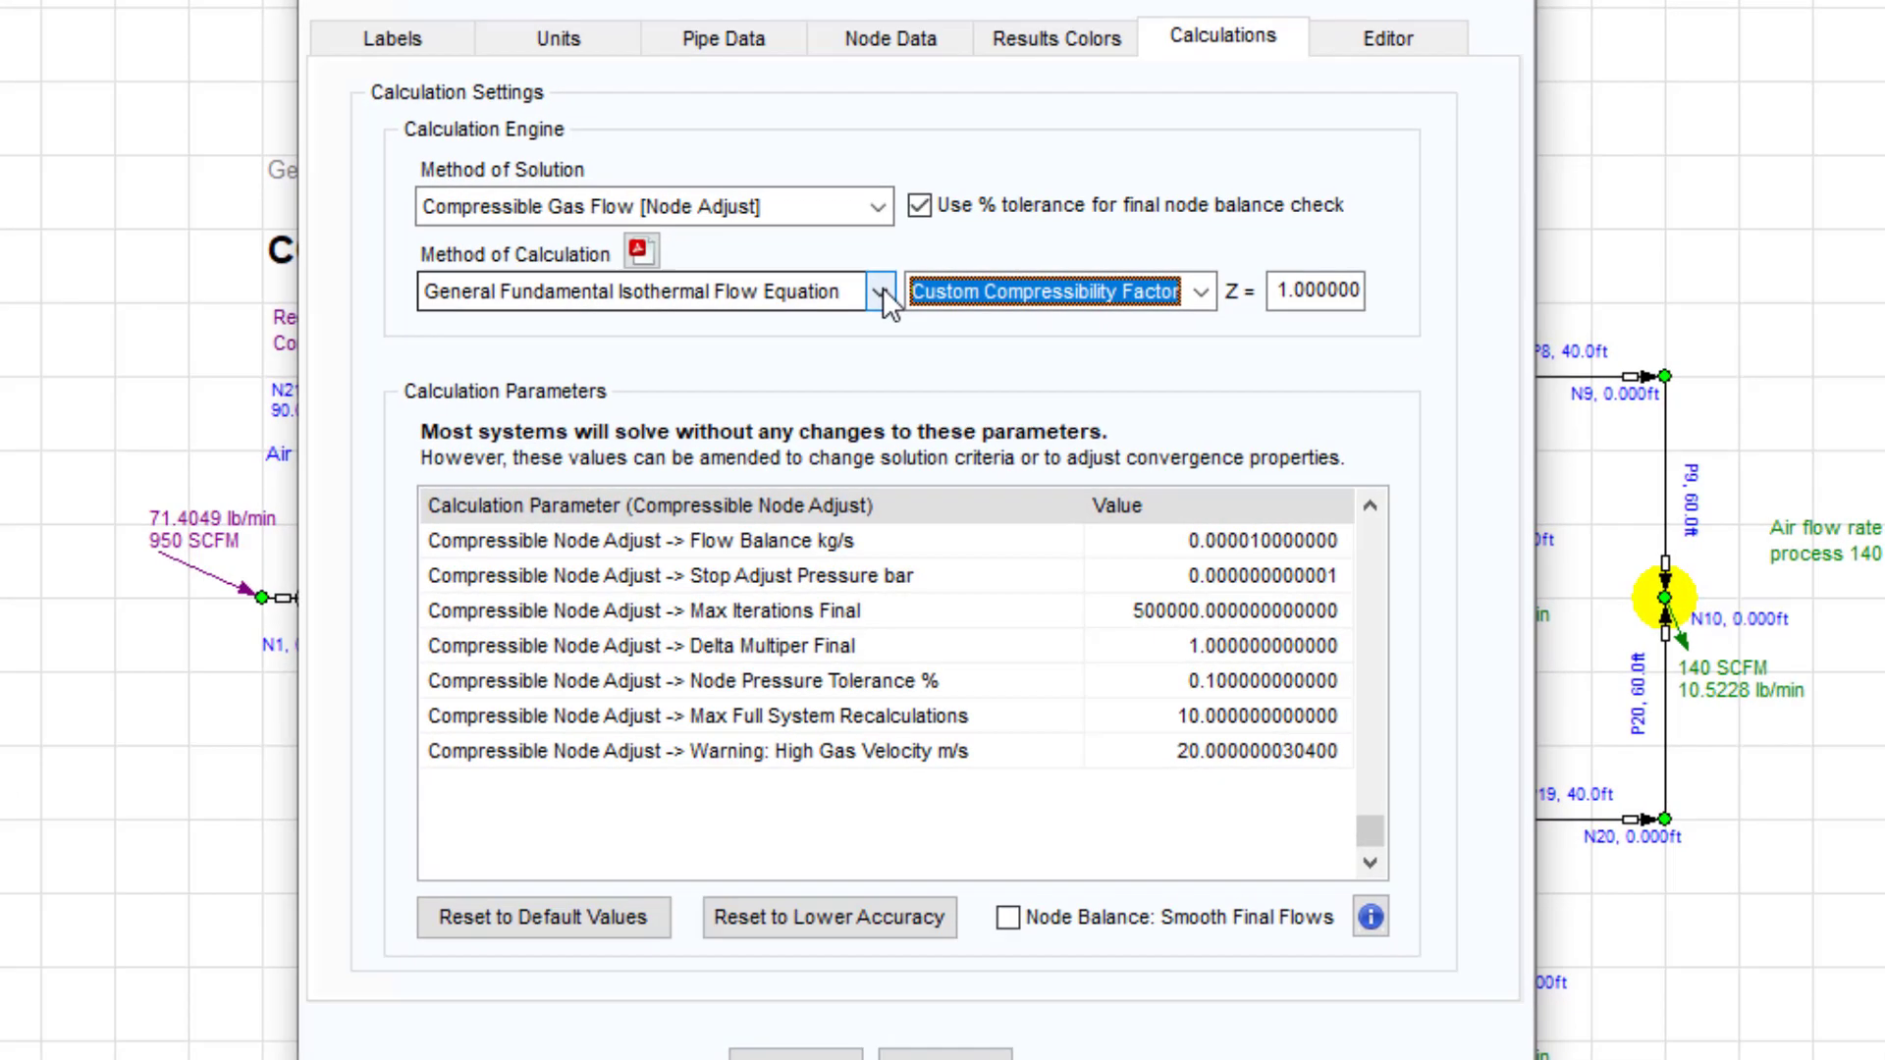
{"action": "left_click", "coordinate": [883, 288]}
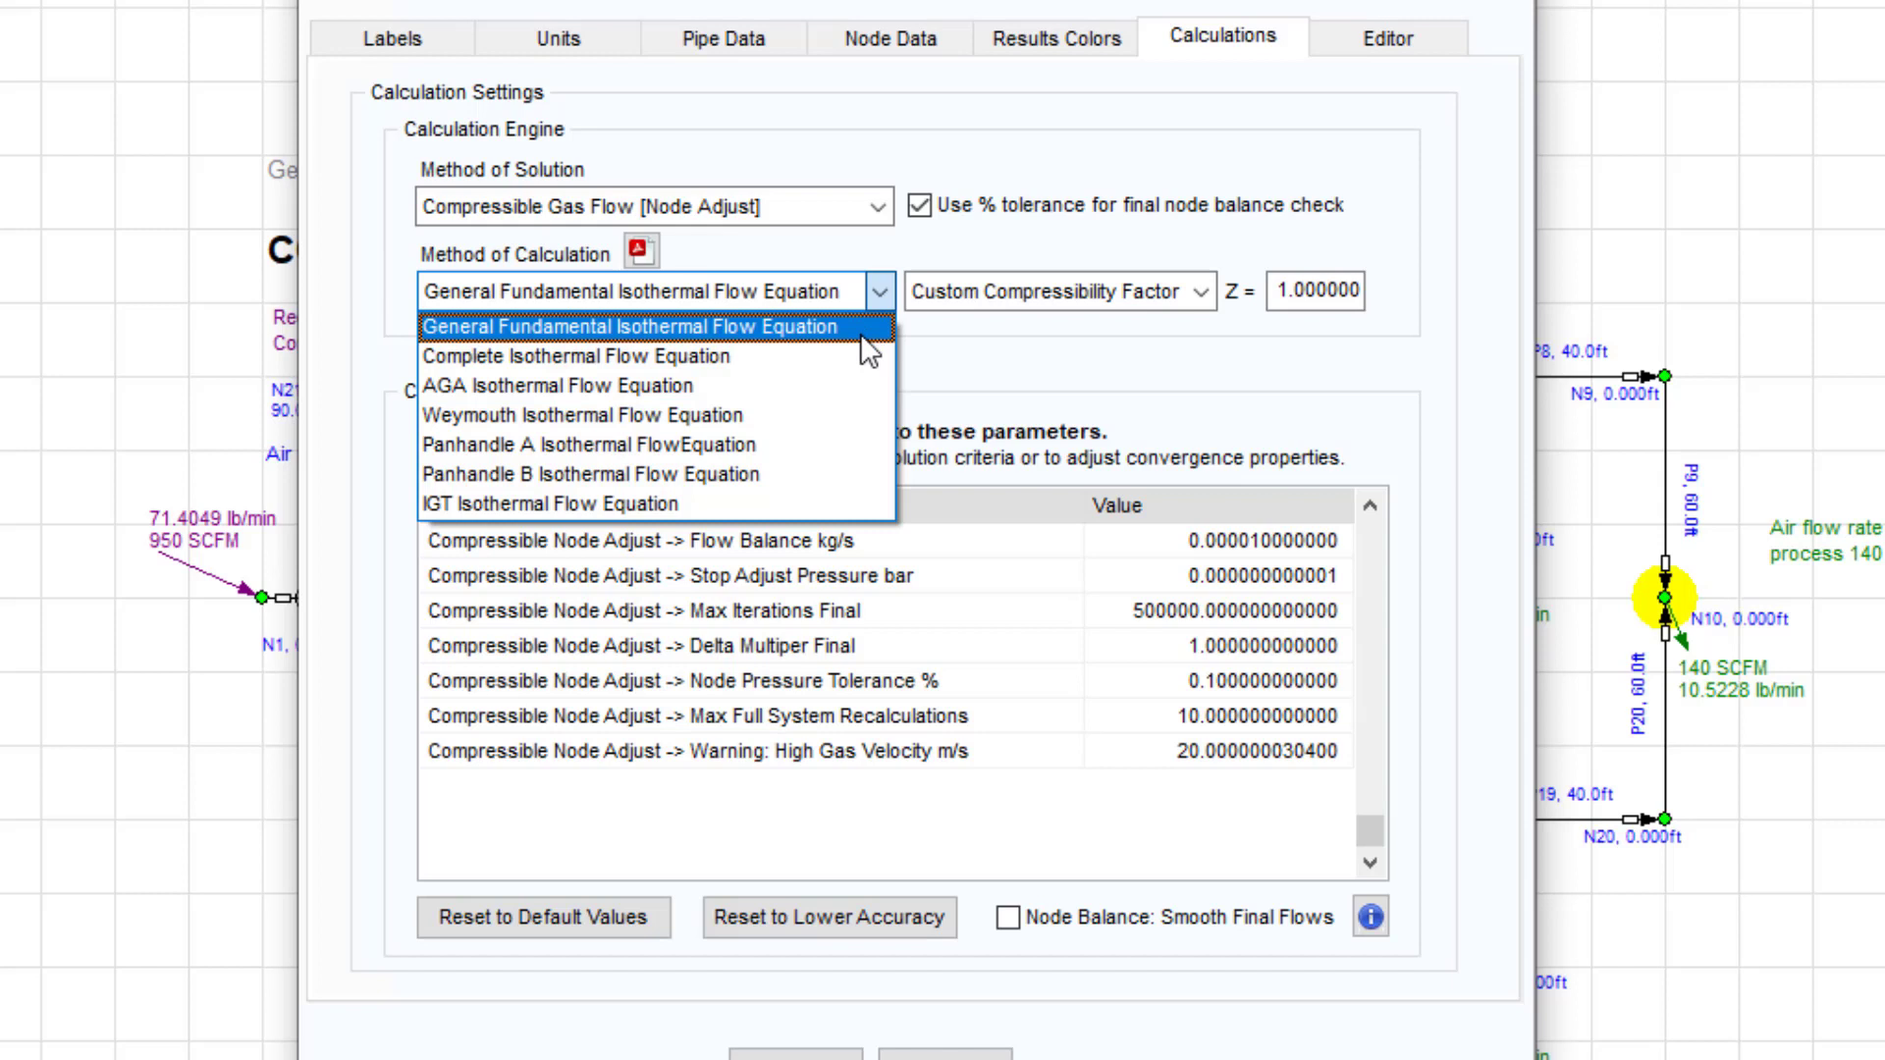
{"action": "left_click", "coordinate": [860, 330]}
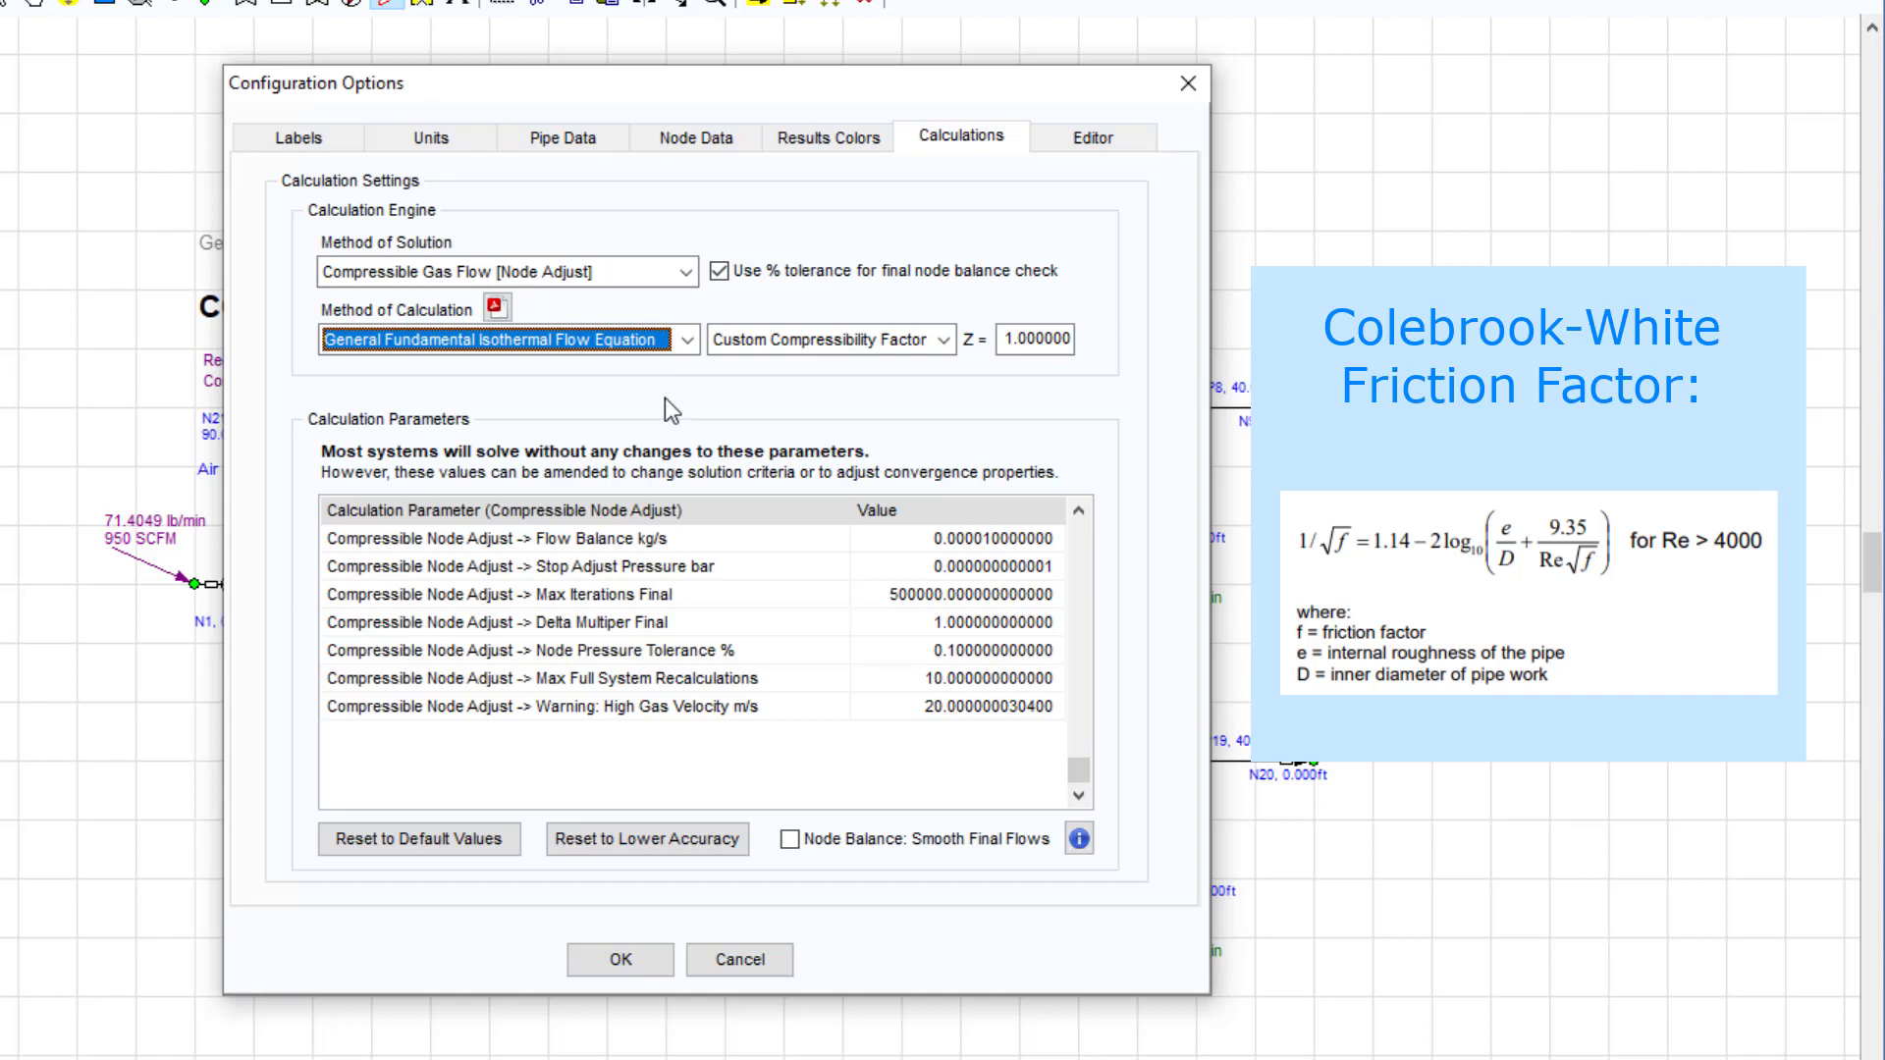
- Solve the network and view results on the drawing, checking pipe P2 and node N10 at 89.4805 psi.g
{"action": "left_click", "coordinate": [738, 957]}
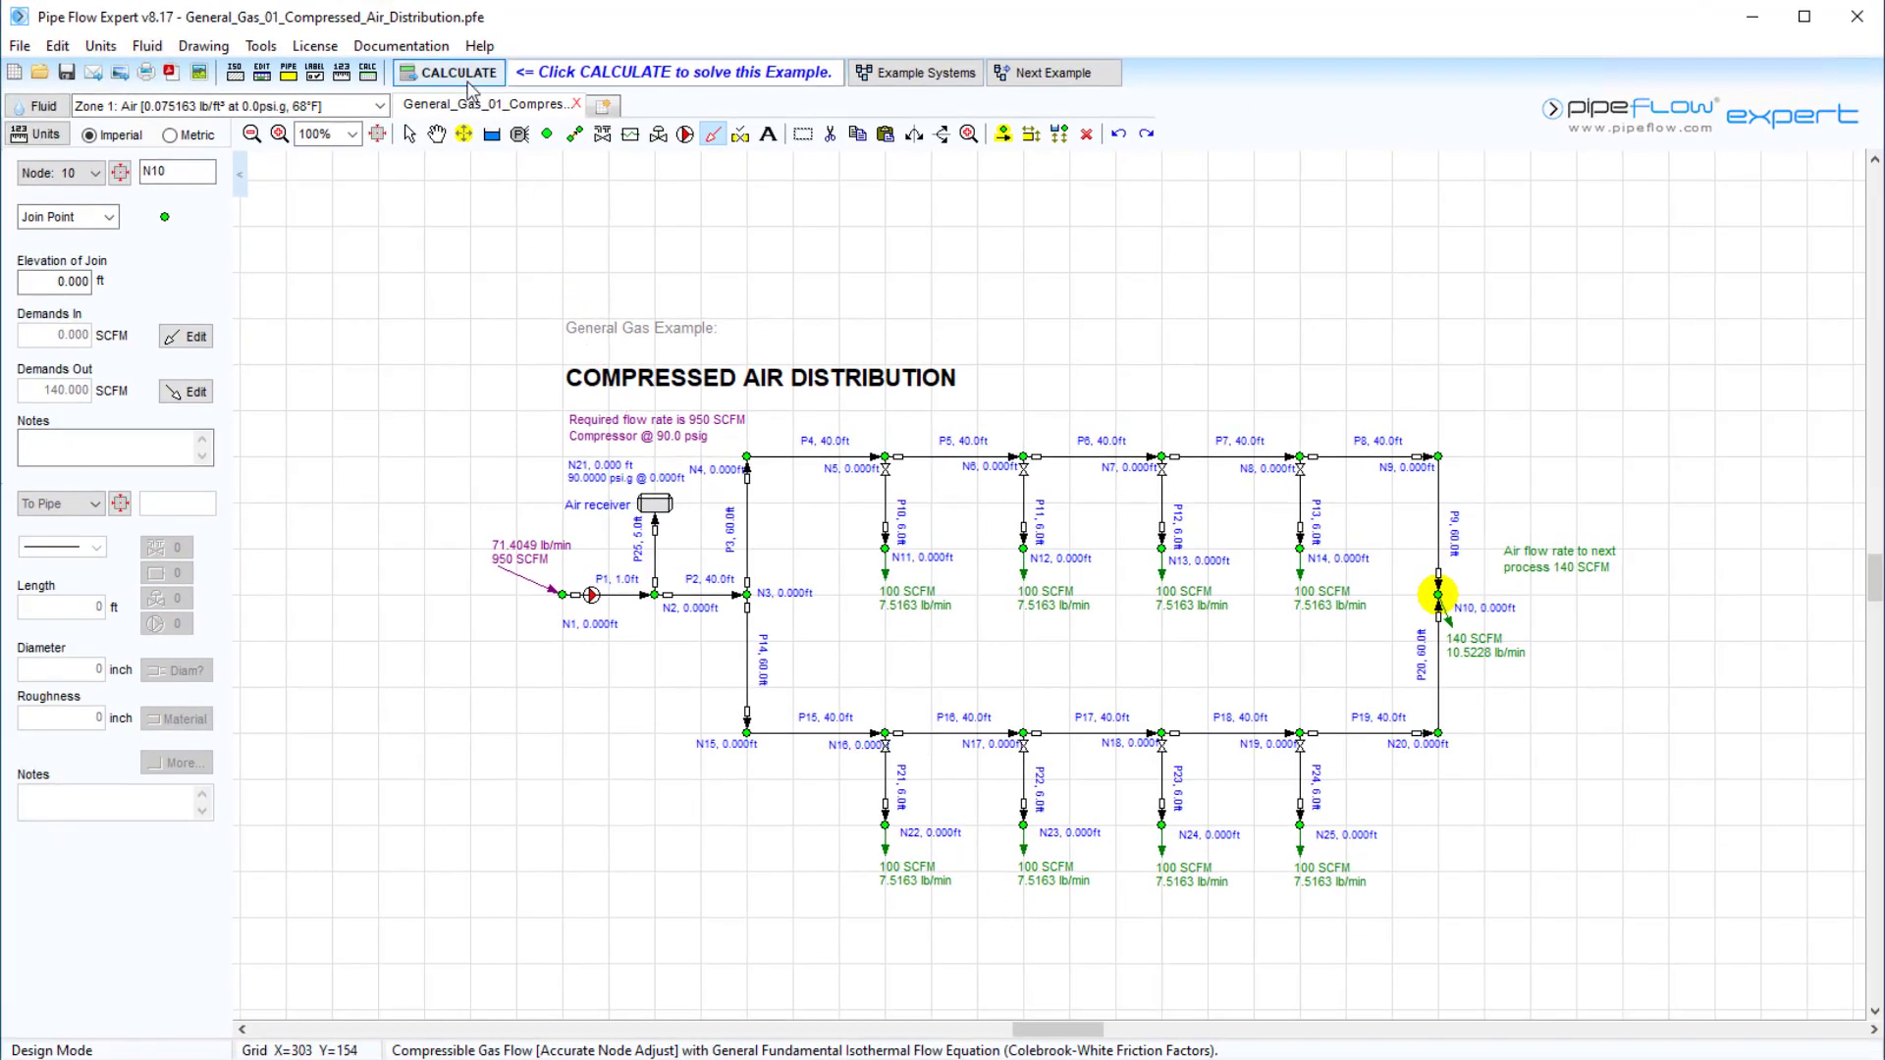
{"action": "left_click", "coordinate": [467, 82]}
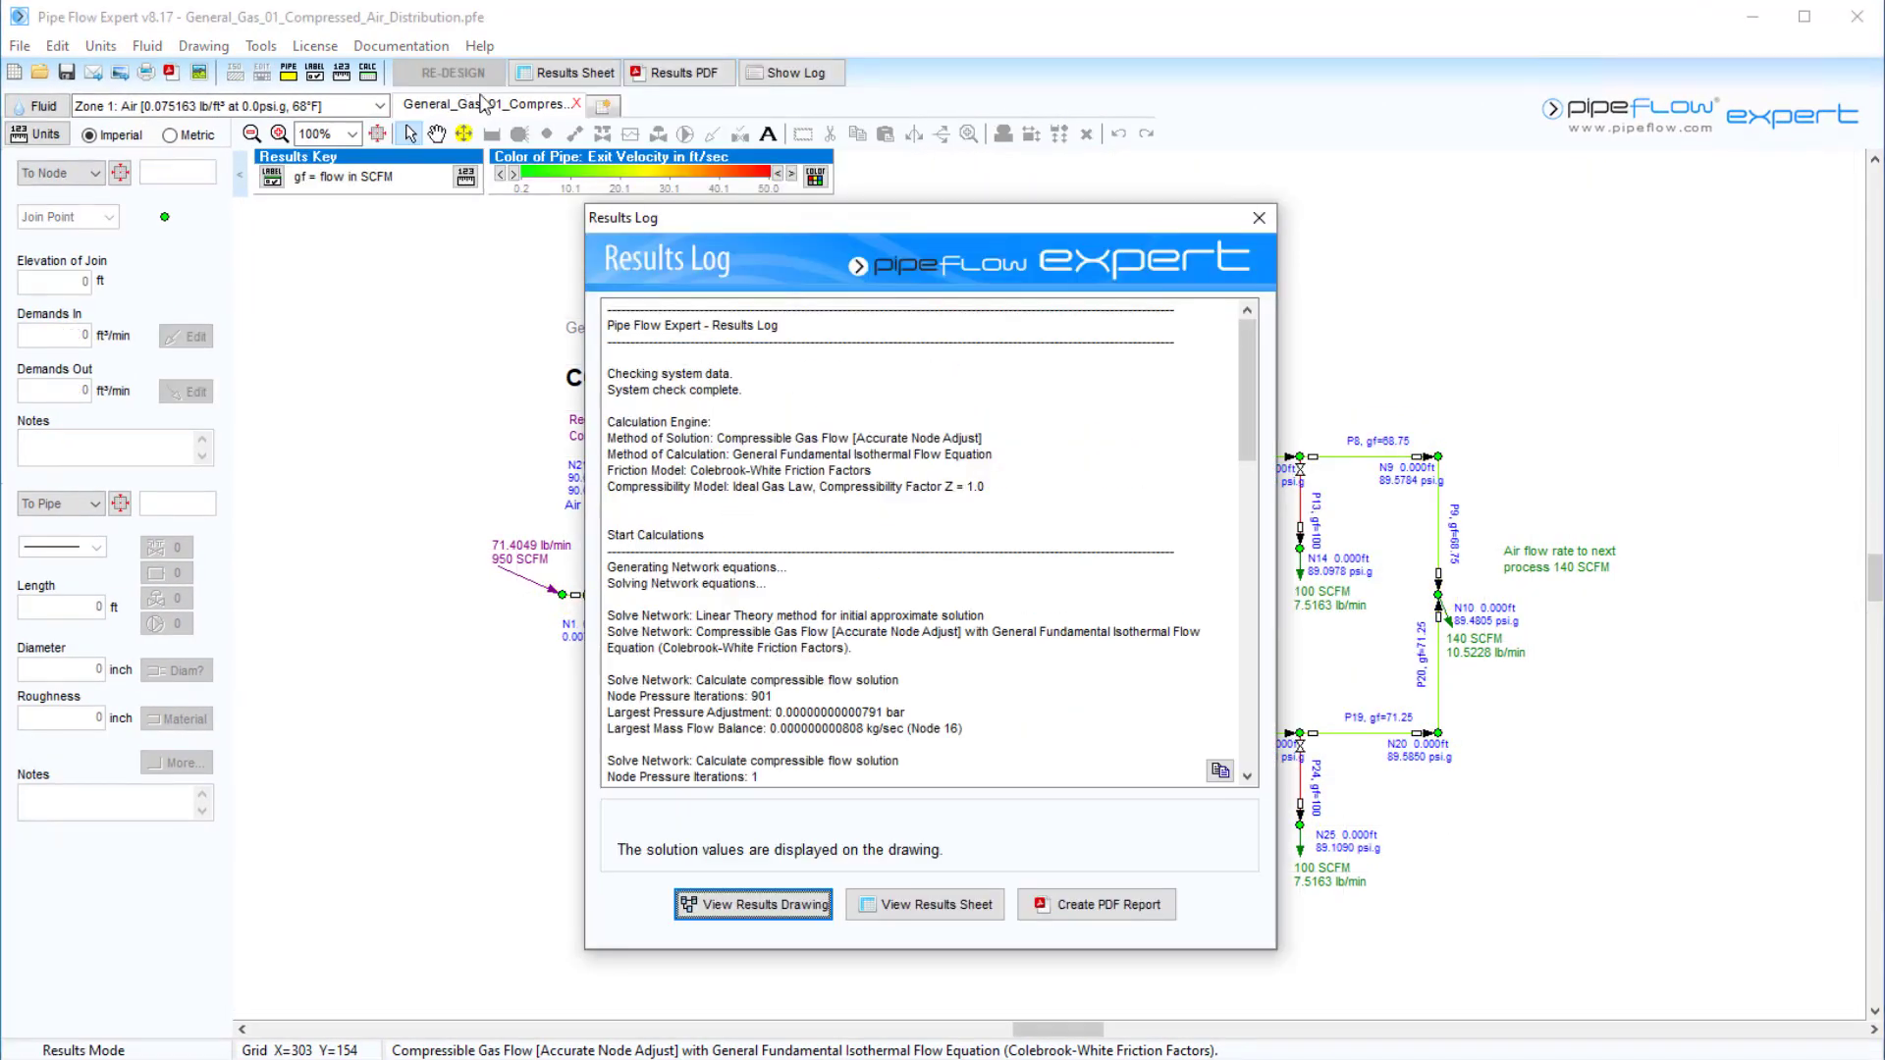
{"action": "left_click", "coordinate": [751, 904]}
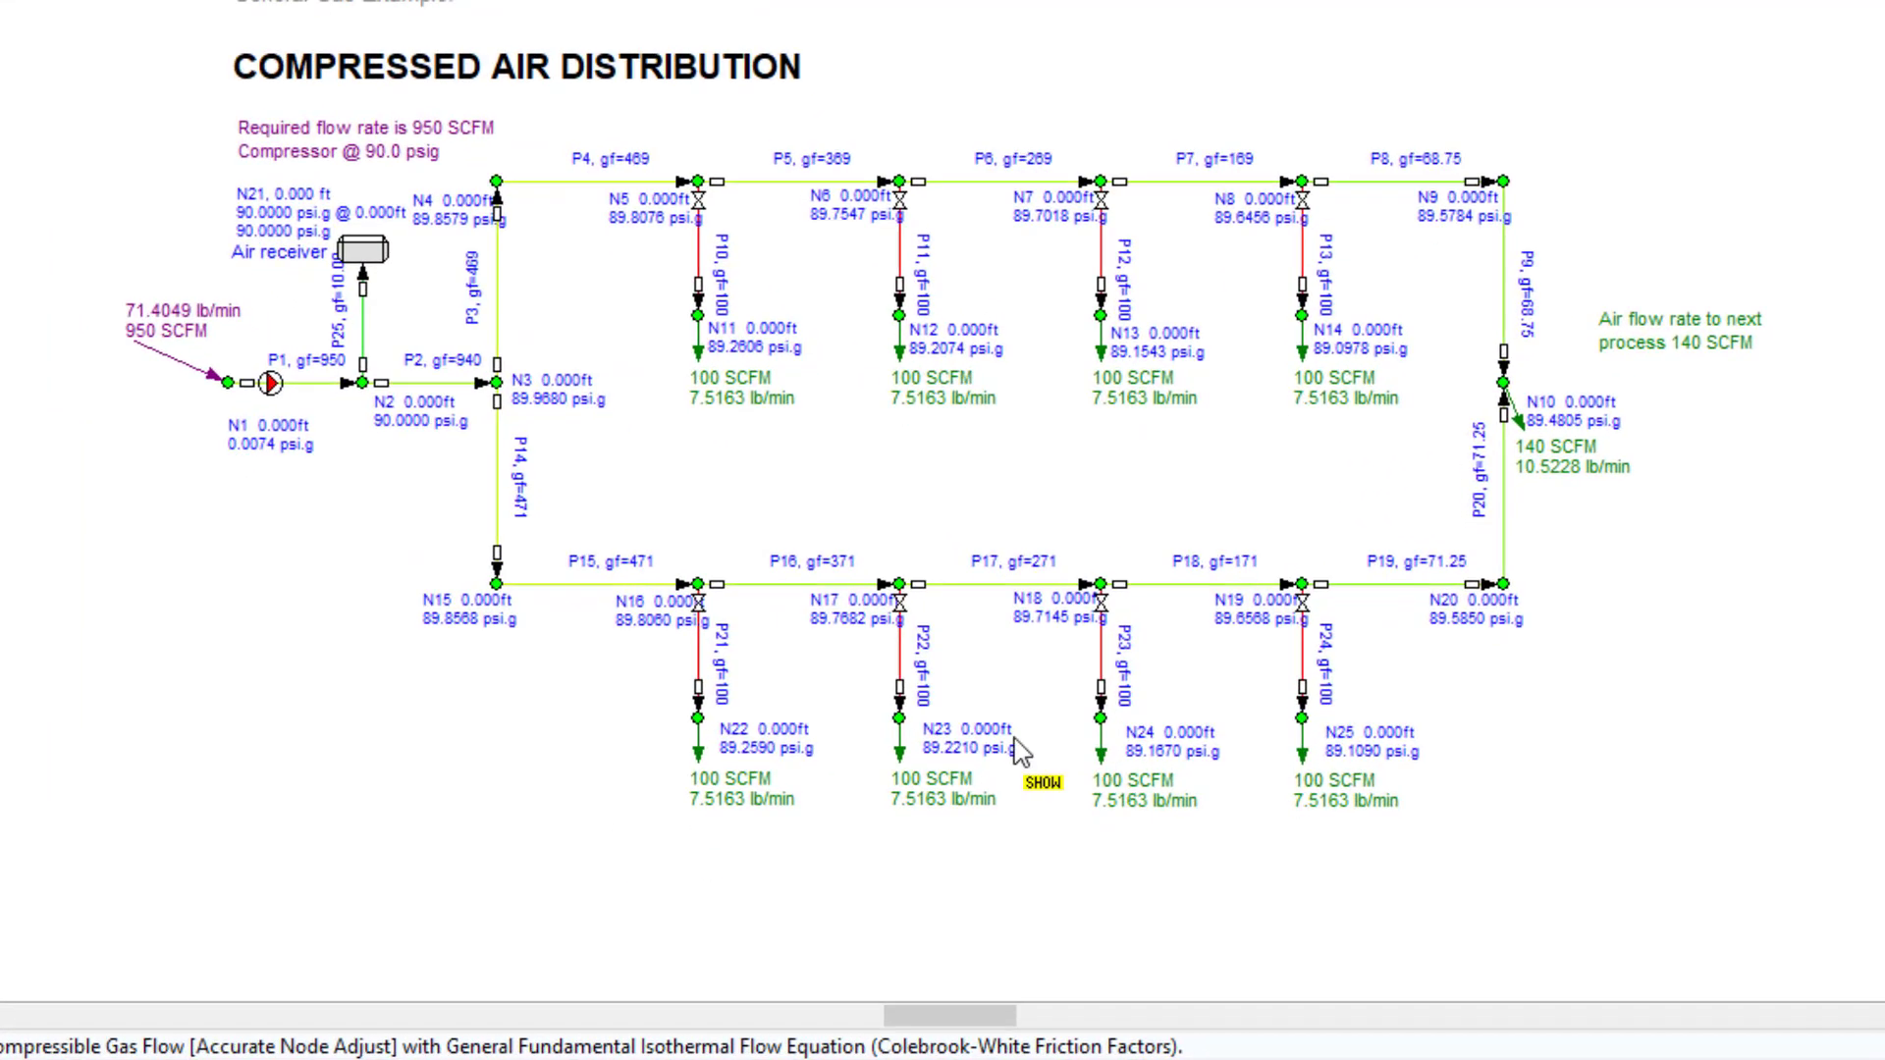
{"action": "mouse_move", "coordinate": [437, 388]}
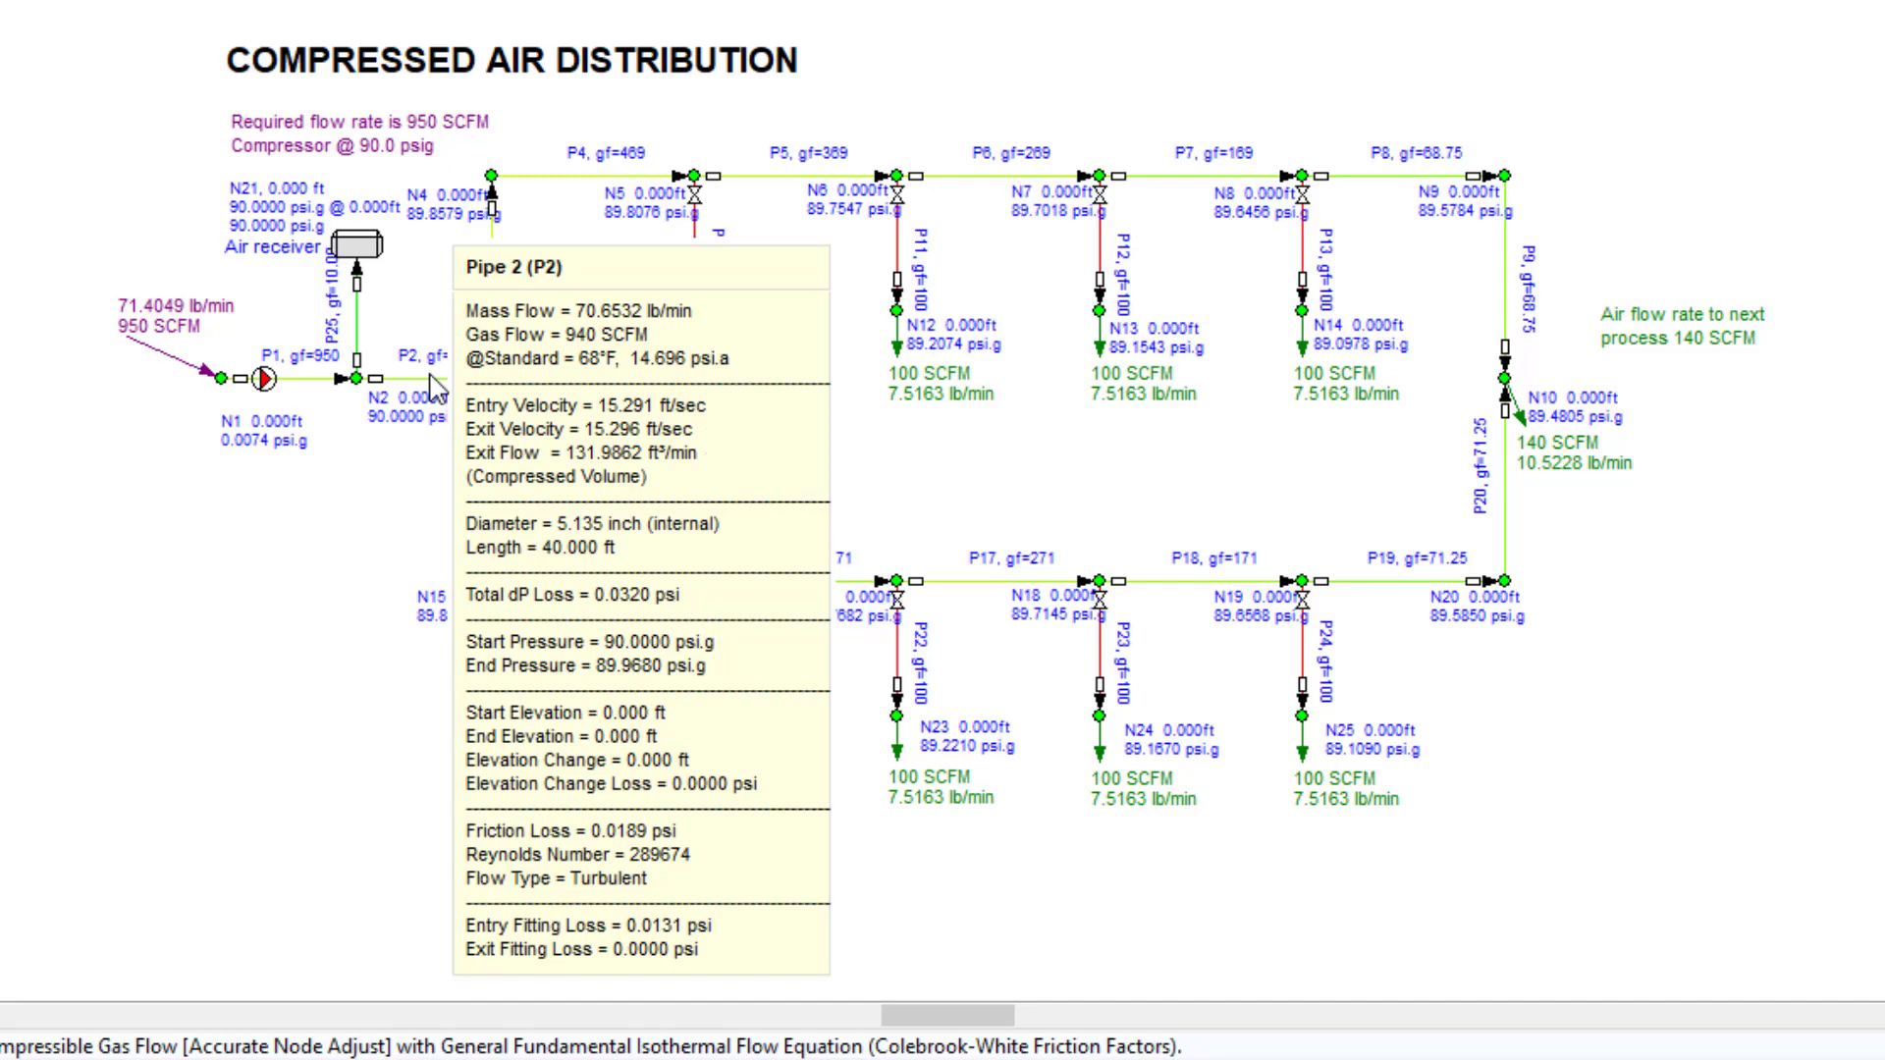
{"action": "mouse_move", "coordinate": [1510, 388]}
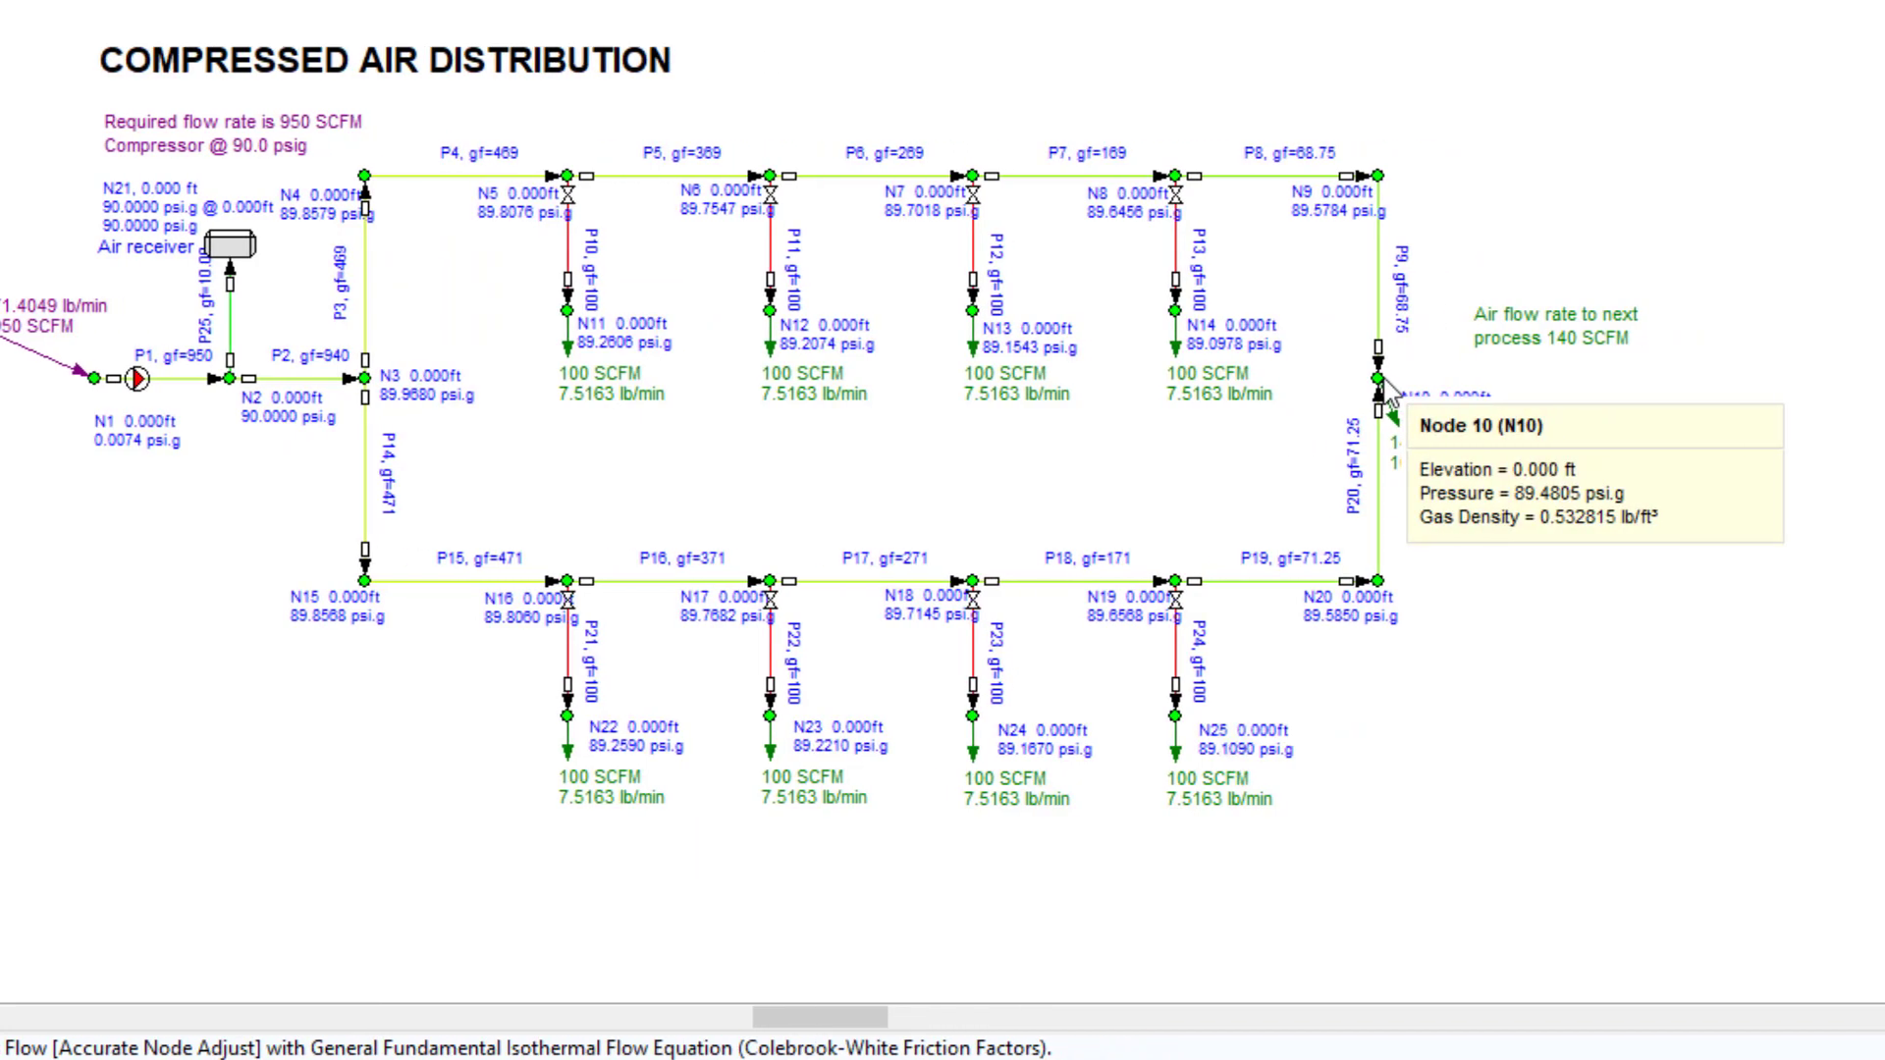